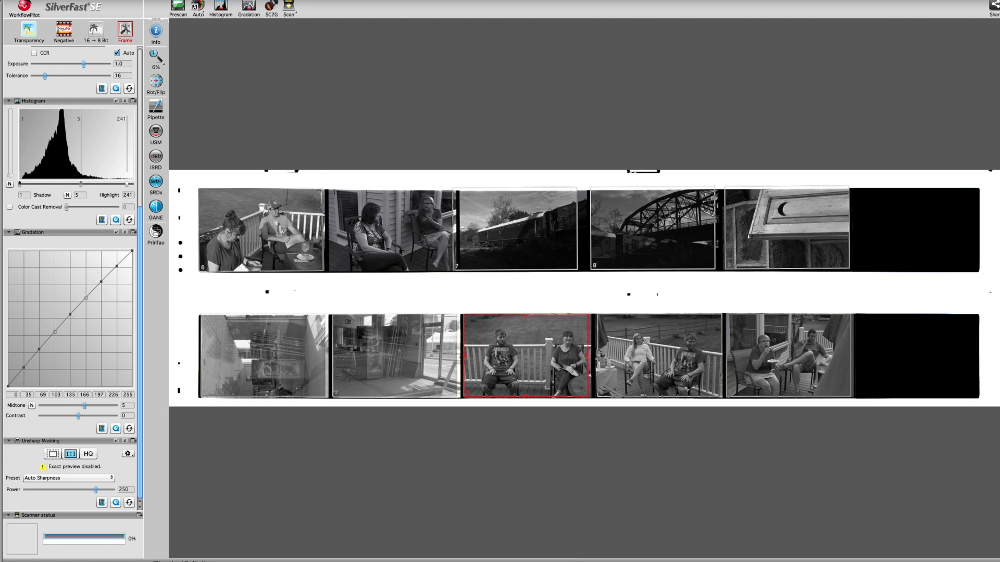
Run a new prescan of the film strips and detect all frames automatically.
left_click(177, 9)
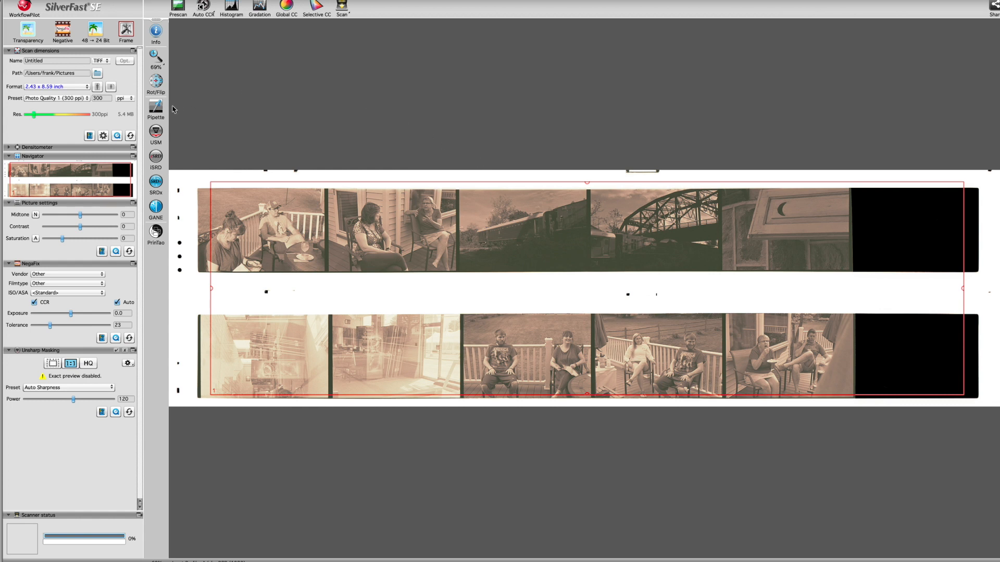
left_click(124, 33)
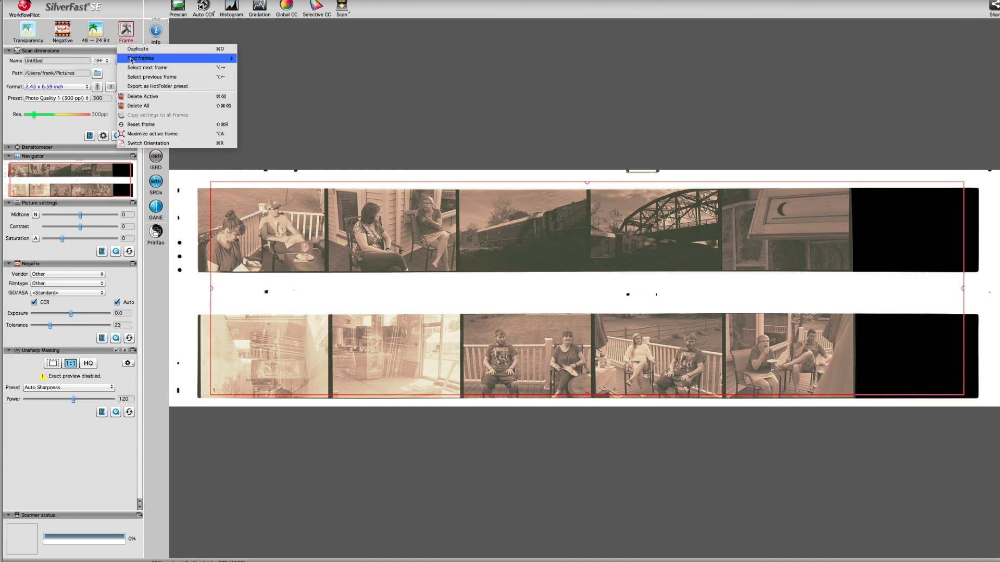
mouse_move(131, 59)
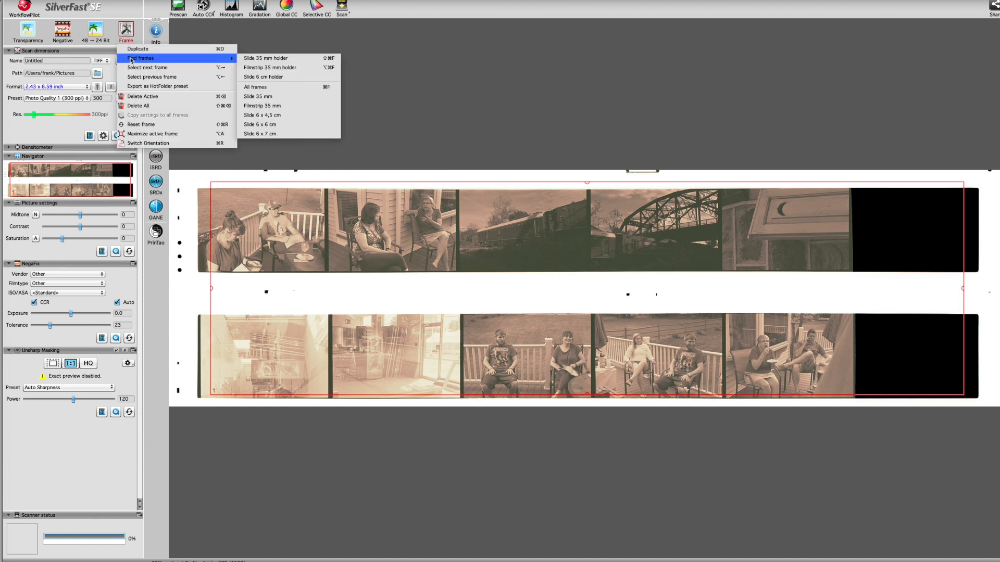
left_click(256, 87)
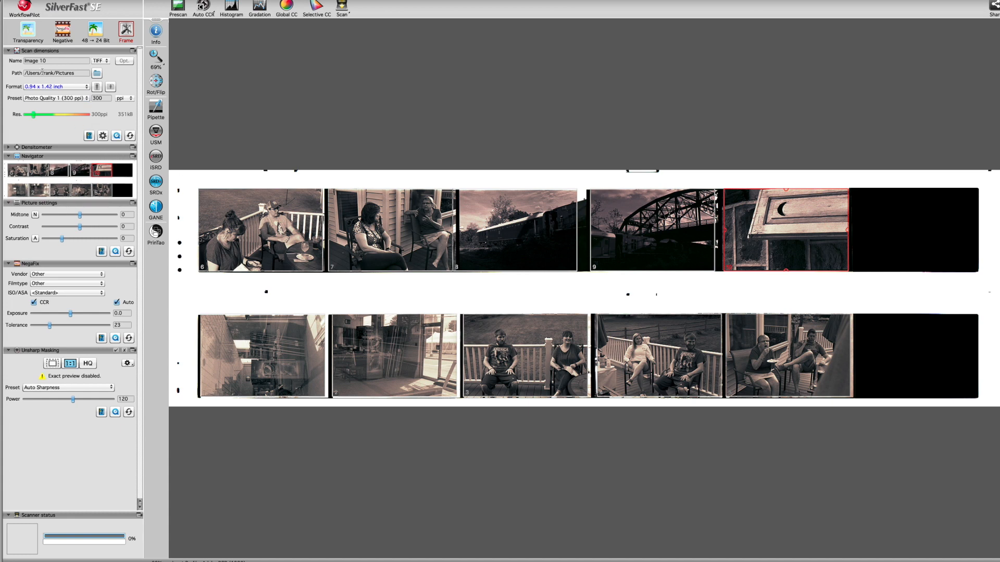
Set the NegaFix film profile of frame 6 to Ilford HP5 Plus, ISO 400.
left_click(62, 32)
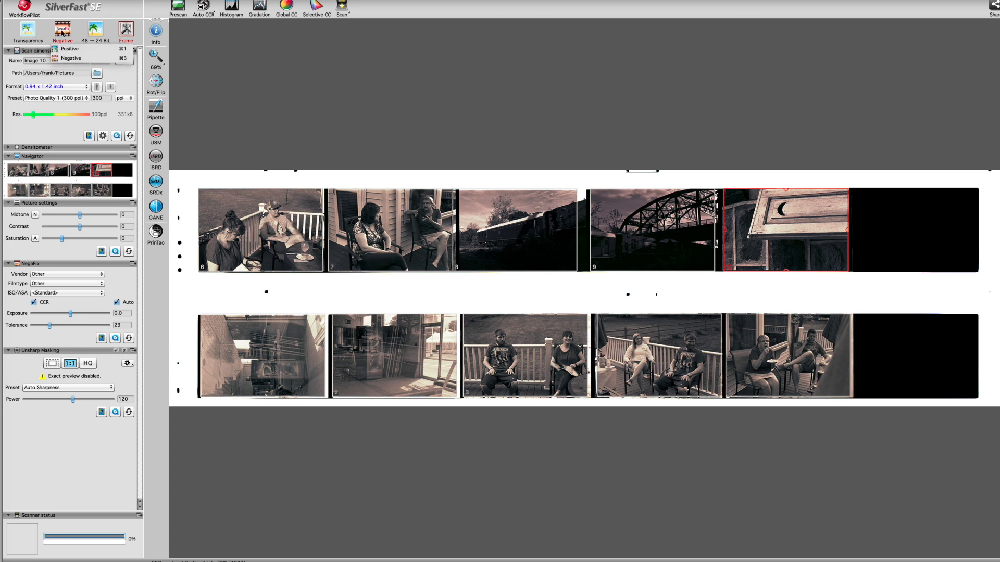
left_click(62, 29)
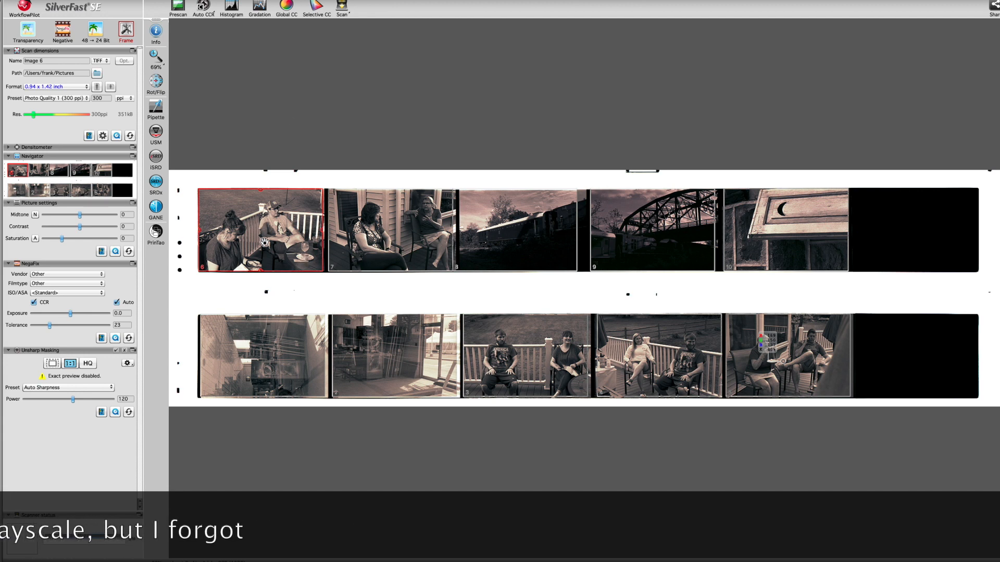
left_click(66, 274)
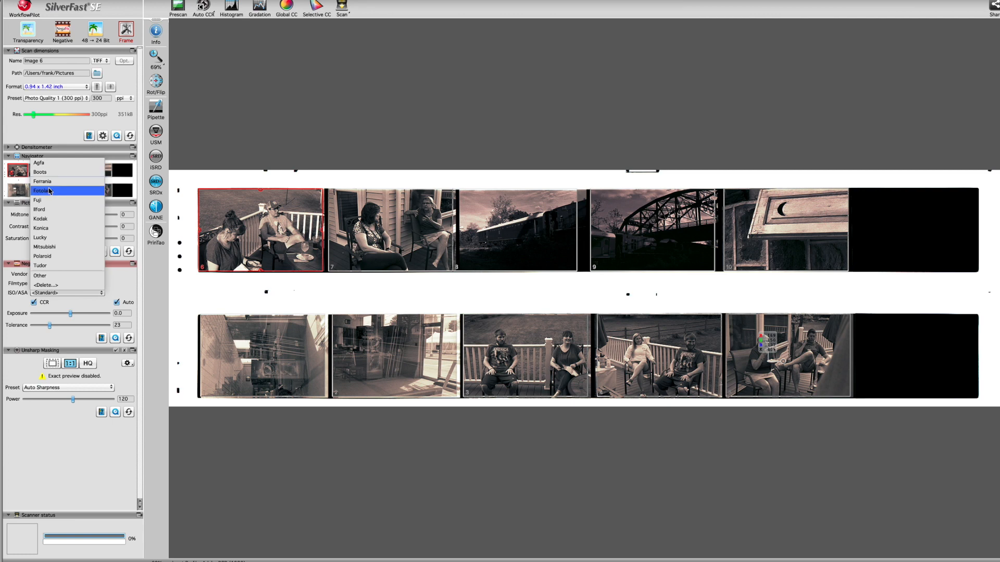
left_click(41, 210)
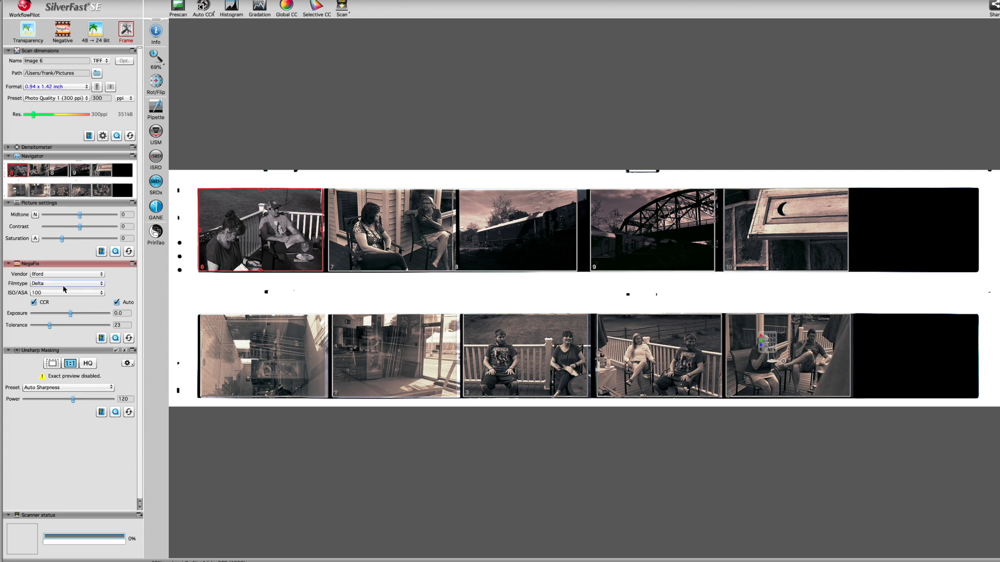
left_click(65, 283)
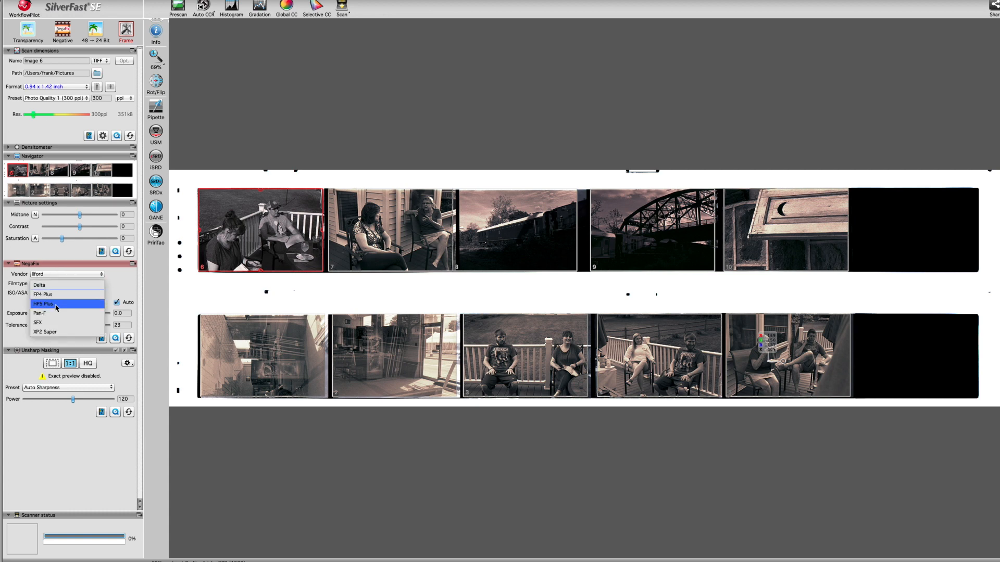
left_click(57, 308)
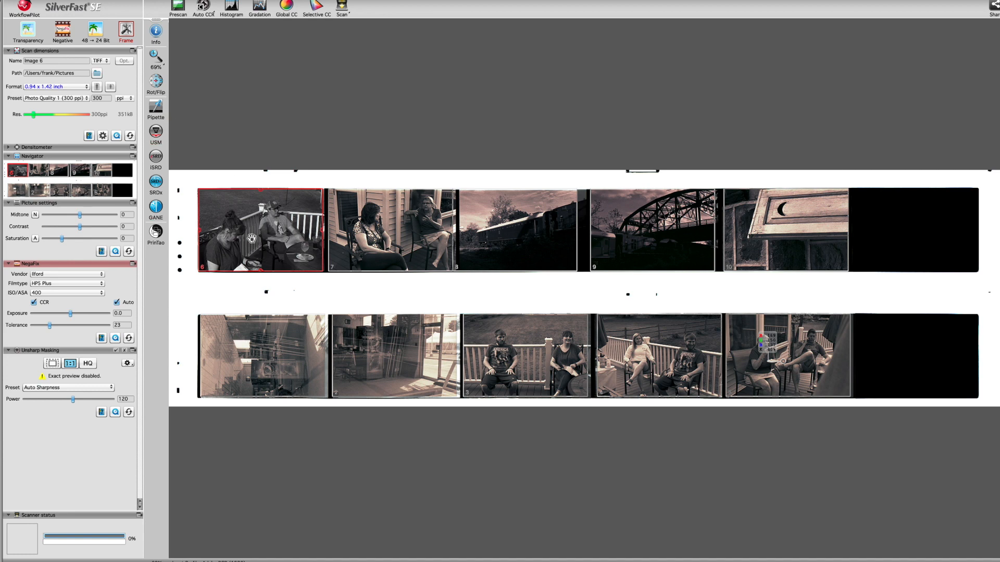
Enlarge frame 6 in the preview, fine-tune its crop border, and show its histogram.
double_click(17, 177)
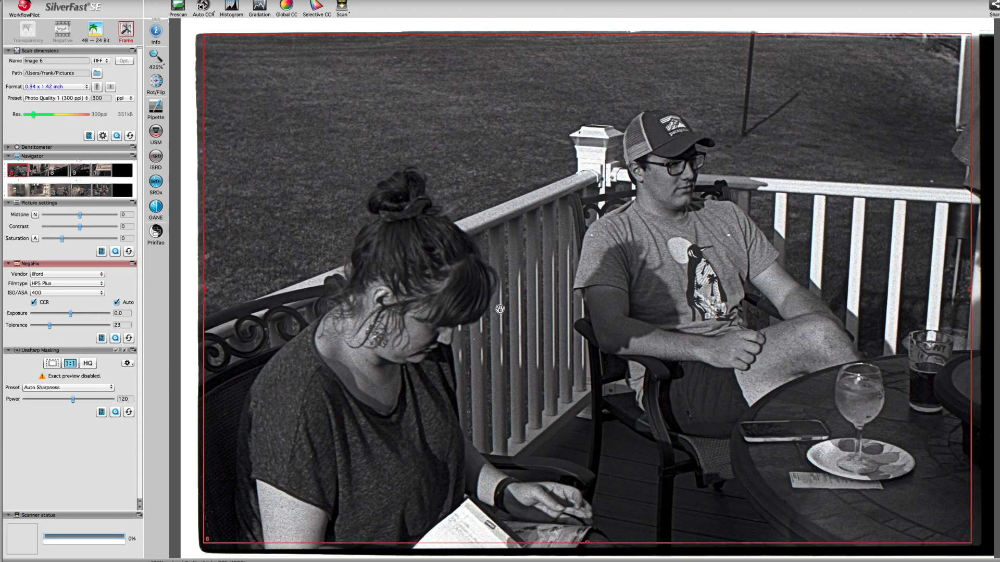
left_click_drag(516, 300, 515, 303)
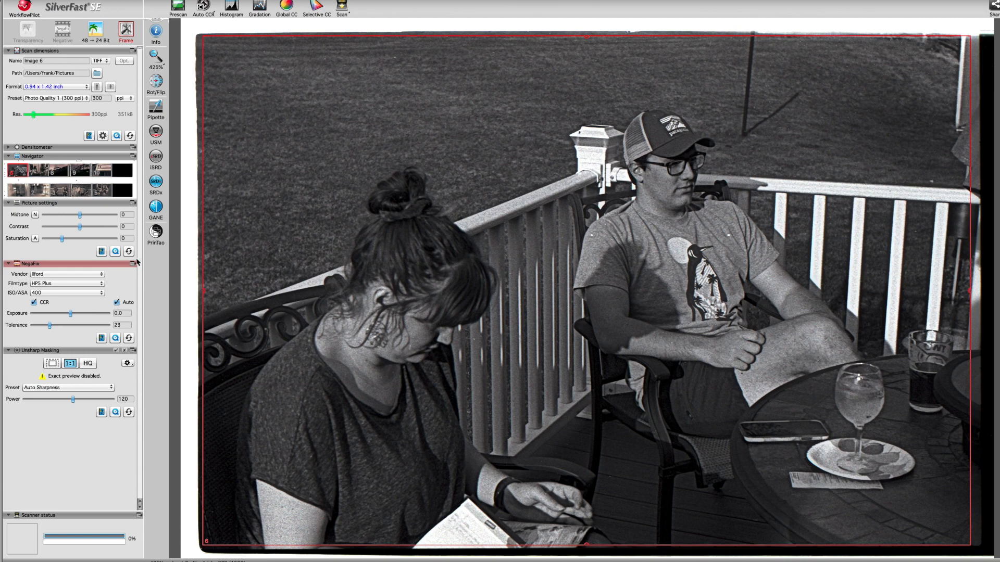
left_click(232, 7)
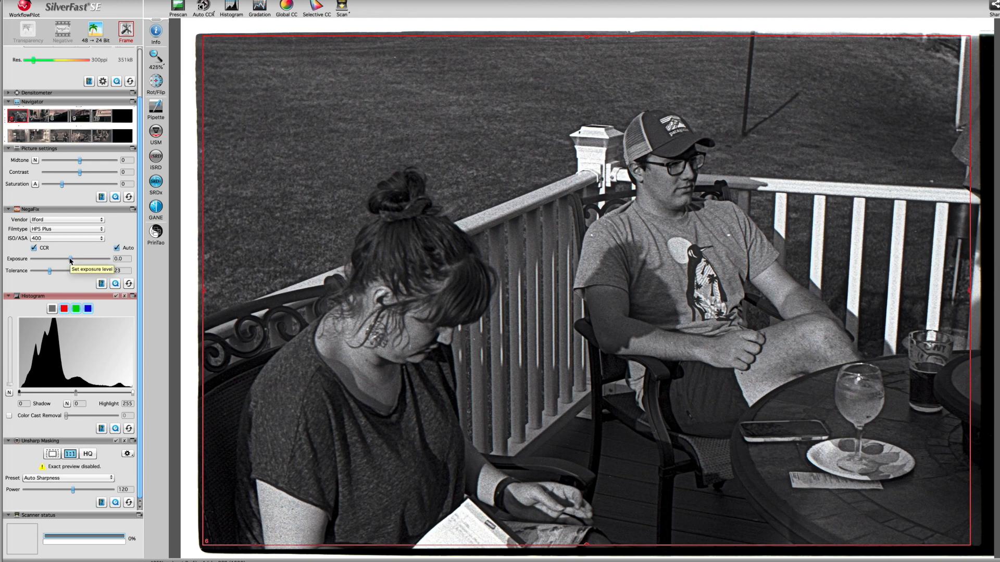
Set the NegaFix exposure of frame 6 to 1.1.
left_click_drag(71, 260, 81, 261)
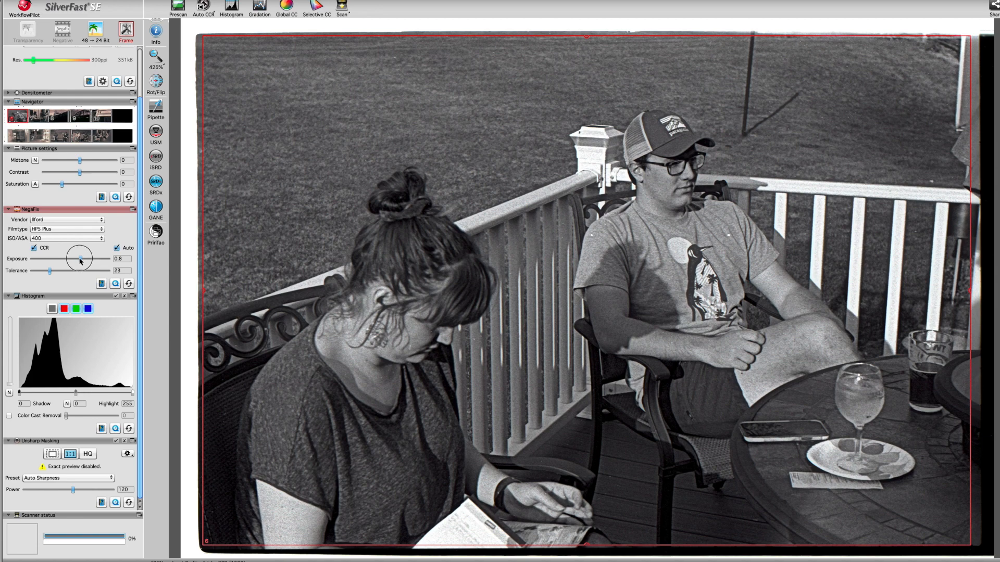
left_click_drag(81, 261, 87, 261)
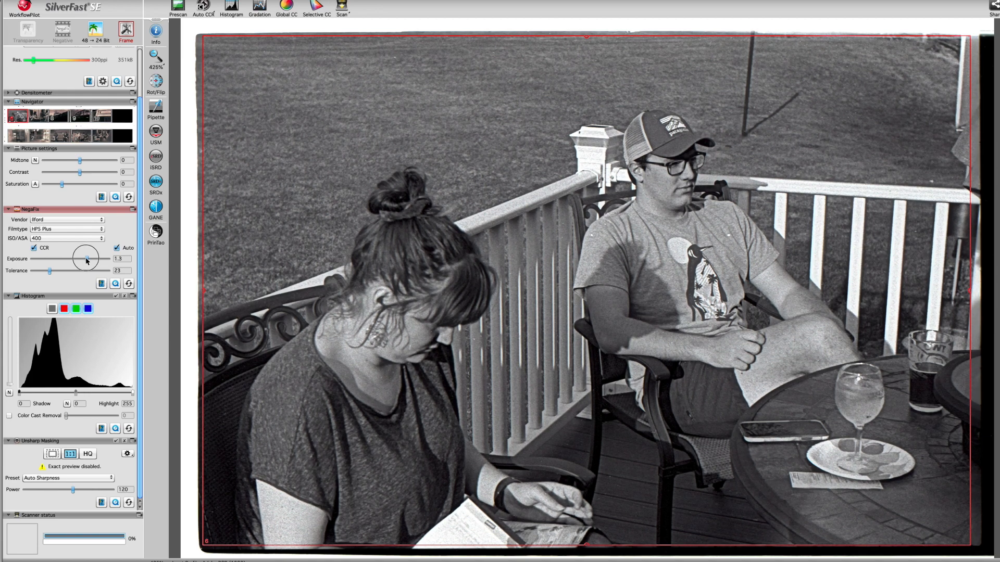
left_click_drag(86, 261, 85, 260)
Compare frame 6 without unsharp masking and set the histogram midtone to 7.
left_click(117, 442)
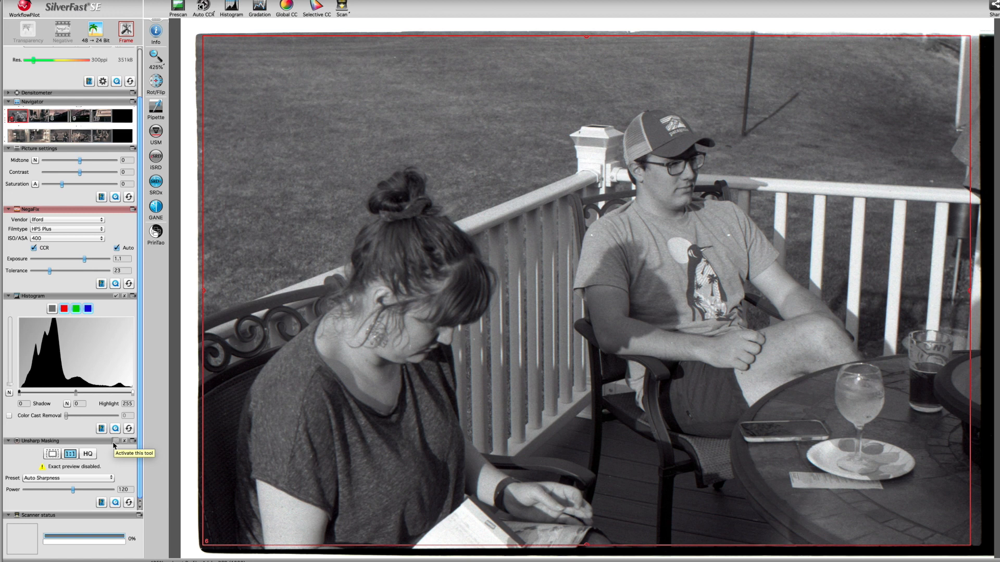
left_click(114, 442)
mouse_move(76, 394)
left_mouse_down()
mouse_move(61, 394)
mouse_move(89, 395)
left_mouse_up()
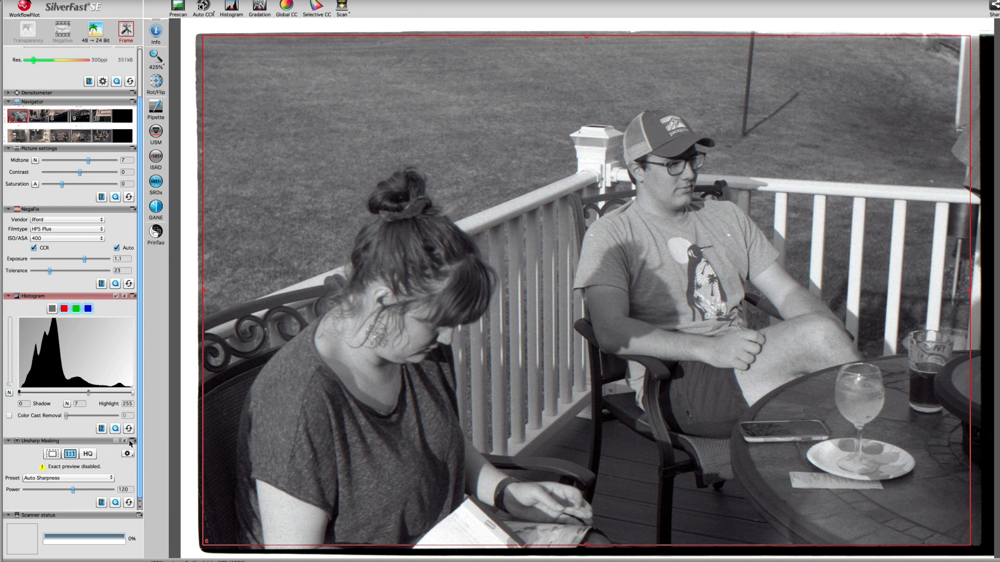
Choose the Photo Quality 1 (300 ppi) scan preset for frame 6.
left_click_drag(140, 449, 140, 488)
left_click_drag(139, 275, 147, 388)
left_click_drag(146, 388, 138, 215)
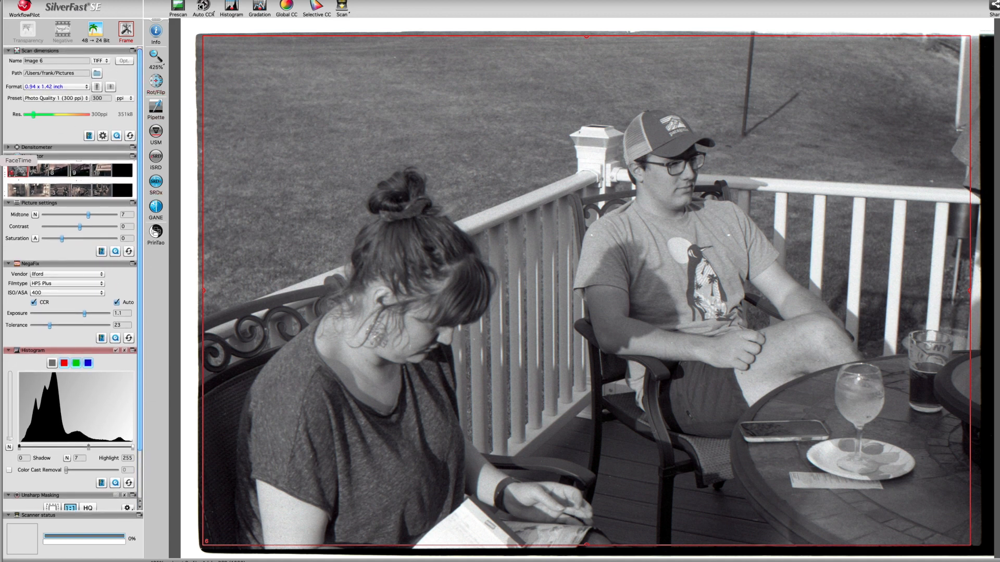
left_click(68, 100)
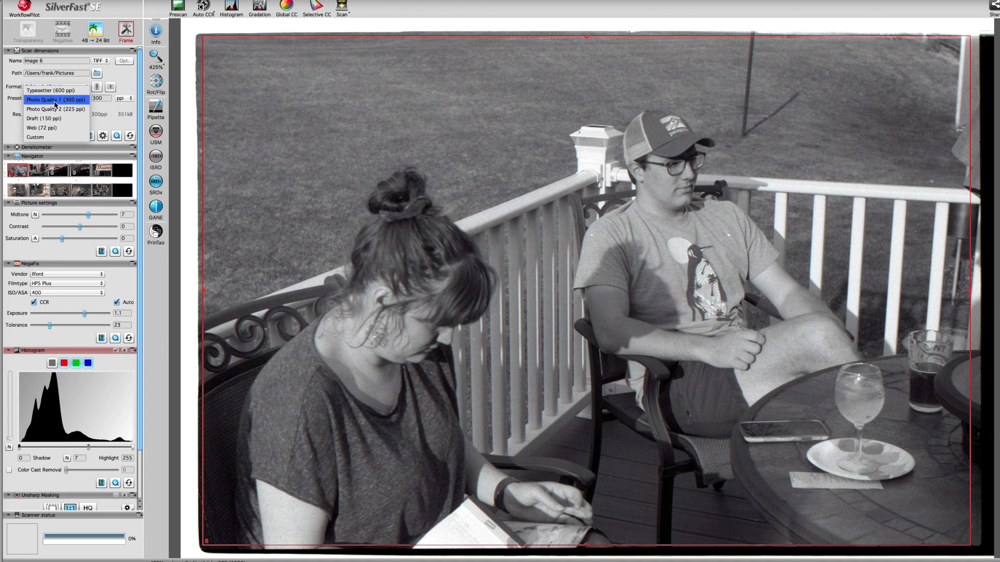
left_click(77, 102)
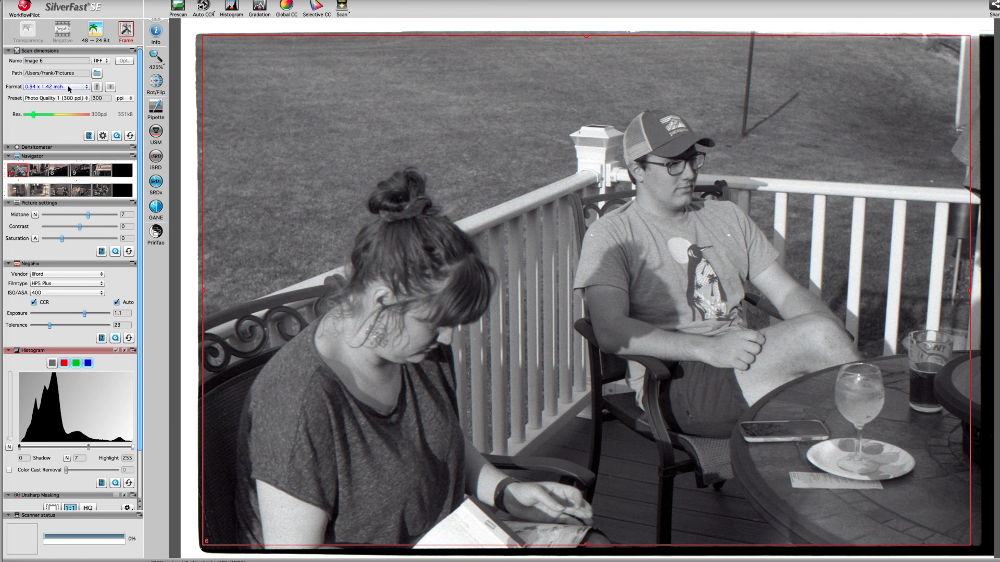
Set the scan format to Custom, show the expert settings, and raise the resolution to 3200 ppi.
left_click(69, 87)
left_click(89, 108)
left_click(99, 137)
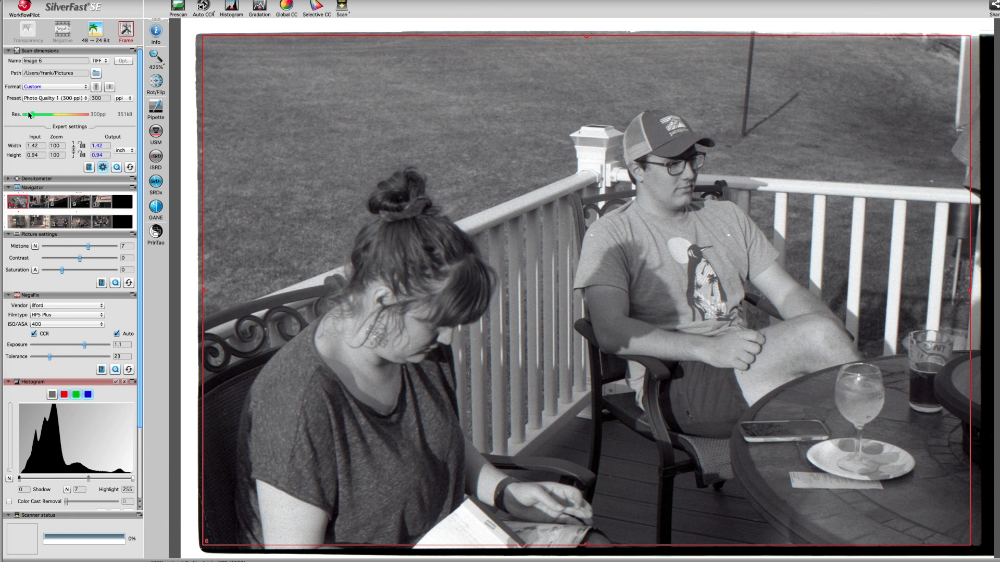
left_click_drag(33, 115, 71, 115)
Return to the full strip overview and copy the settings of frame 6 to all frames.
left_click(155, 56)
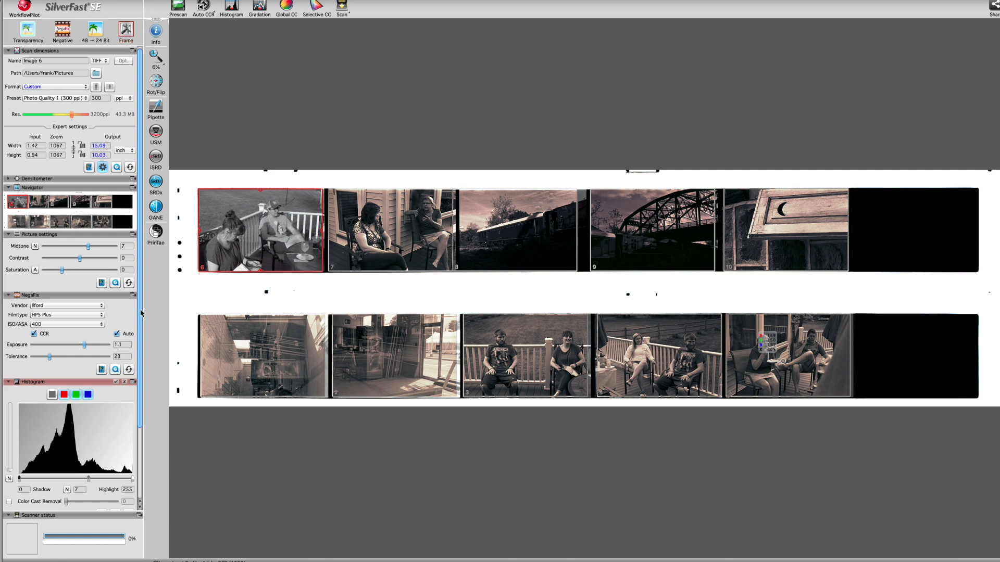
left_click_drag(138, 312, 145, 414)
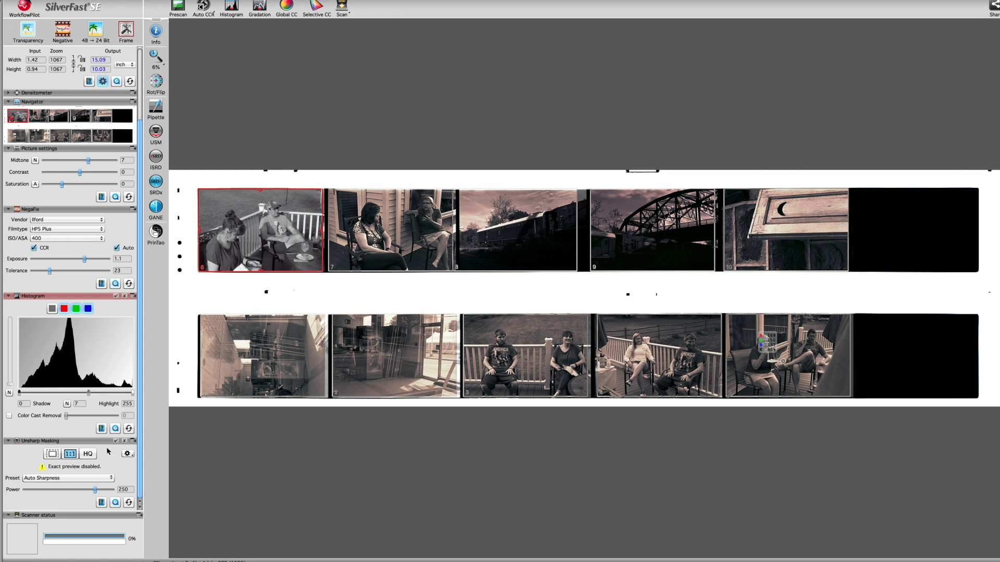
left_click(126, 29)
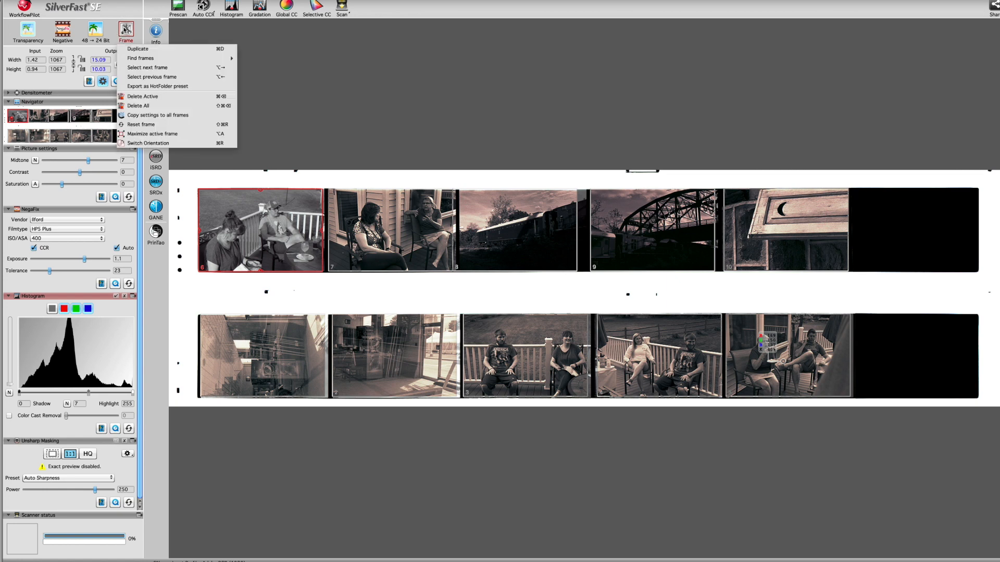
left_click(163, 117)
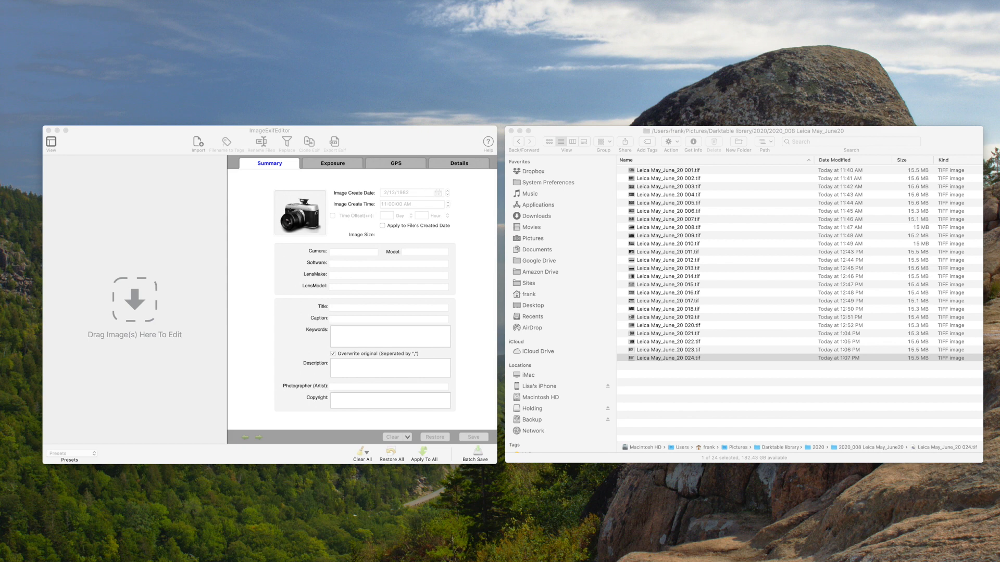
Load all the scans from Leica May_June_20 001.tif to 024.tif from the Finder folder into ImageExifEditor.
left_click(650, 173)
left_click(650, 173)
left_click(671, 357, "shift")
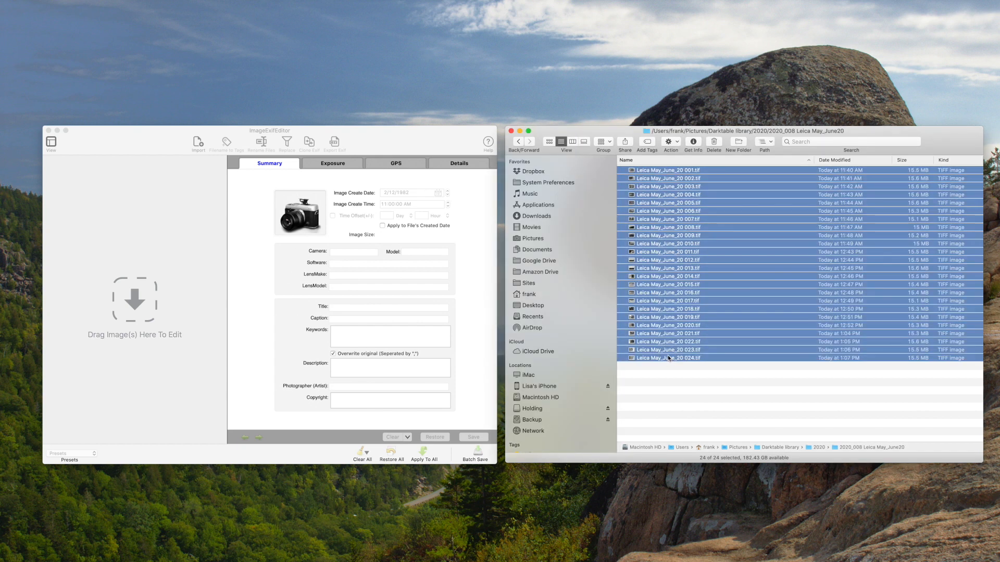
left_click_drag(644, 174, 112, 223)
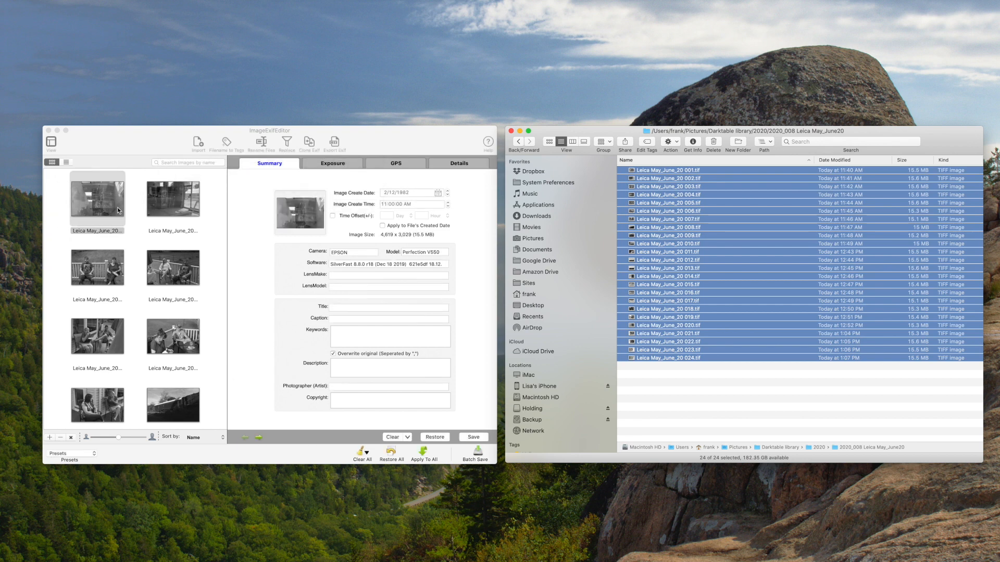
Select all imported images and apply the Leica 50 metadata preset to them.
left_click(134, 251)
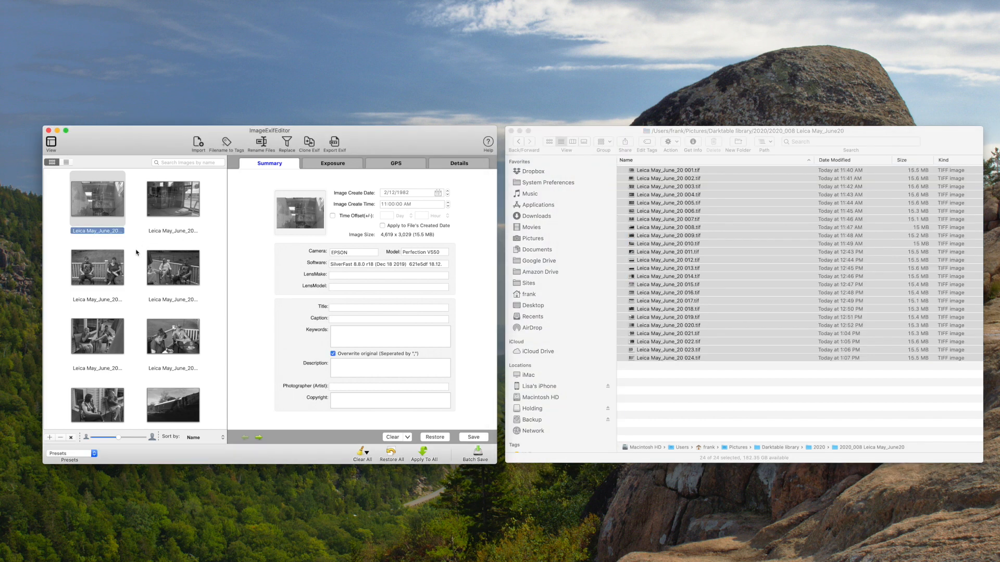
key("super+a")
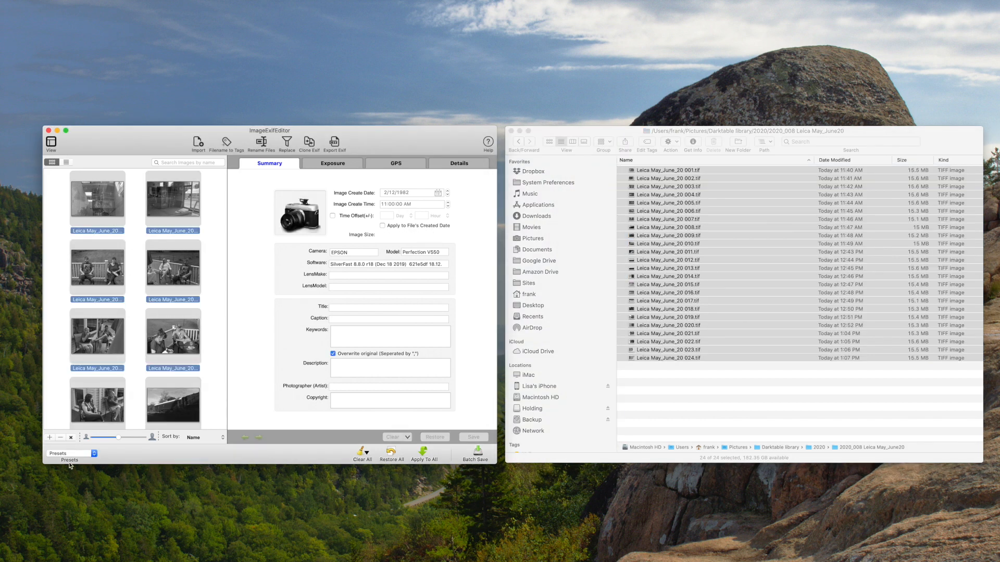
left_click(94, 454)
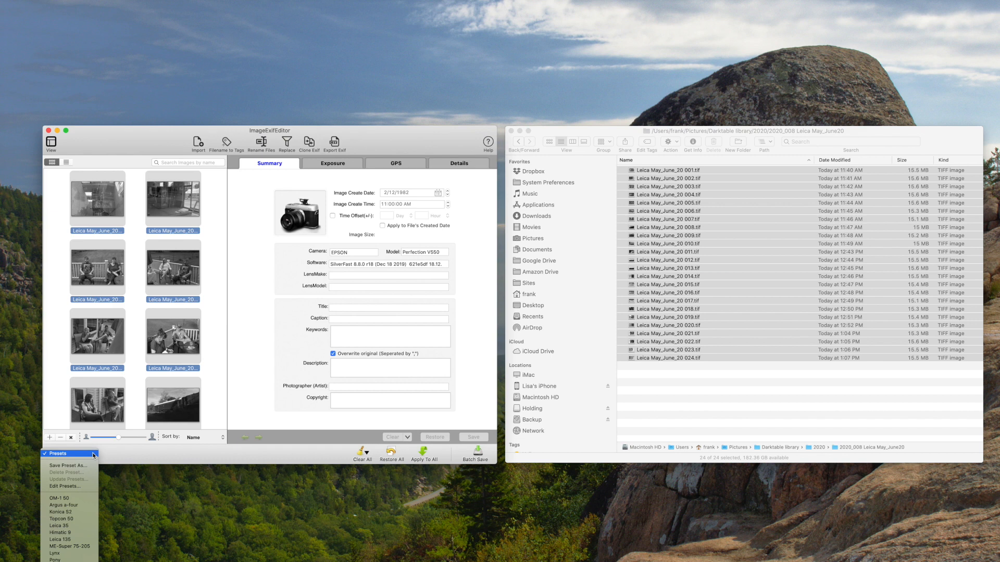
scroll(79, 541, "down", 3)
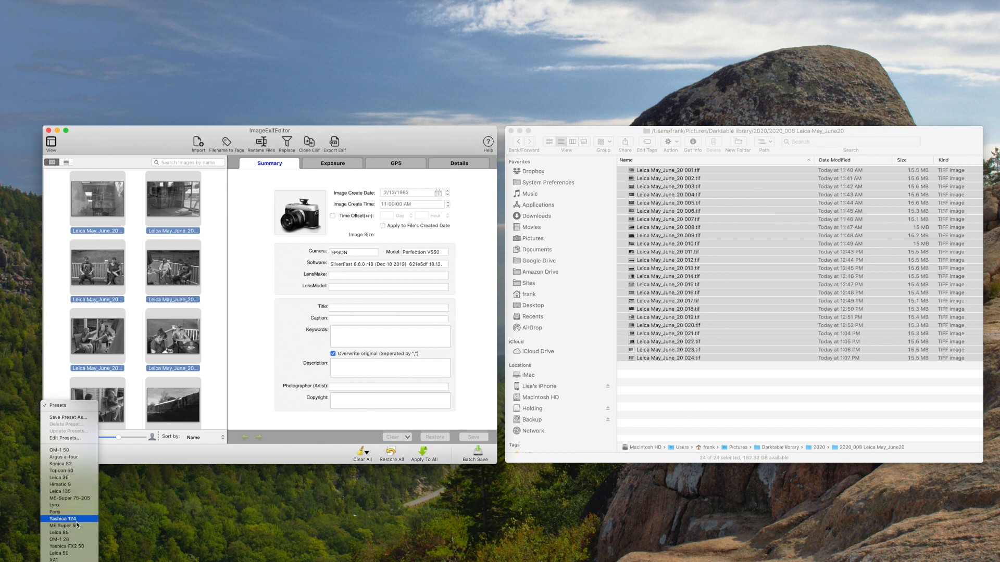
left_click(69, 553)
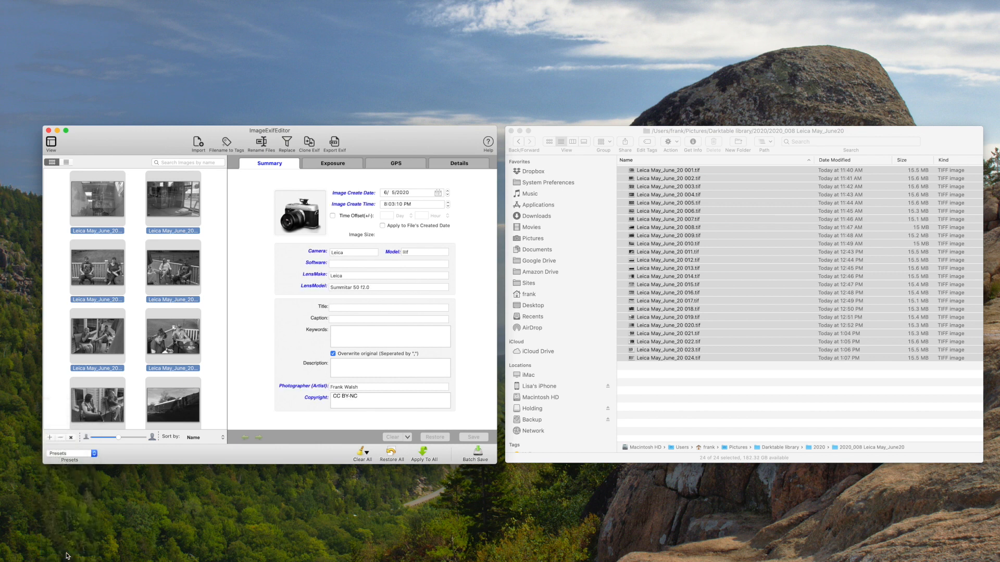
Check the preset's metadata on the first image in the last row of the list.
scroll(215, 338, "down", 2)
scroll(215, 338, "down", 10)
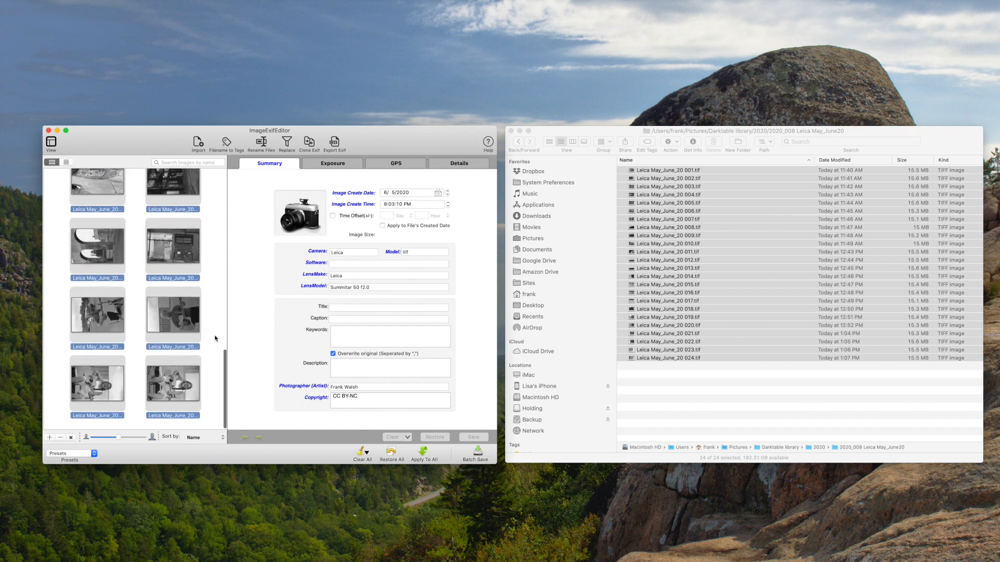
left_click(84, 393)
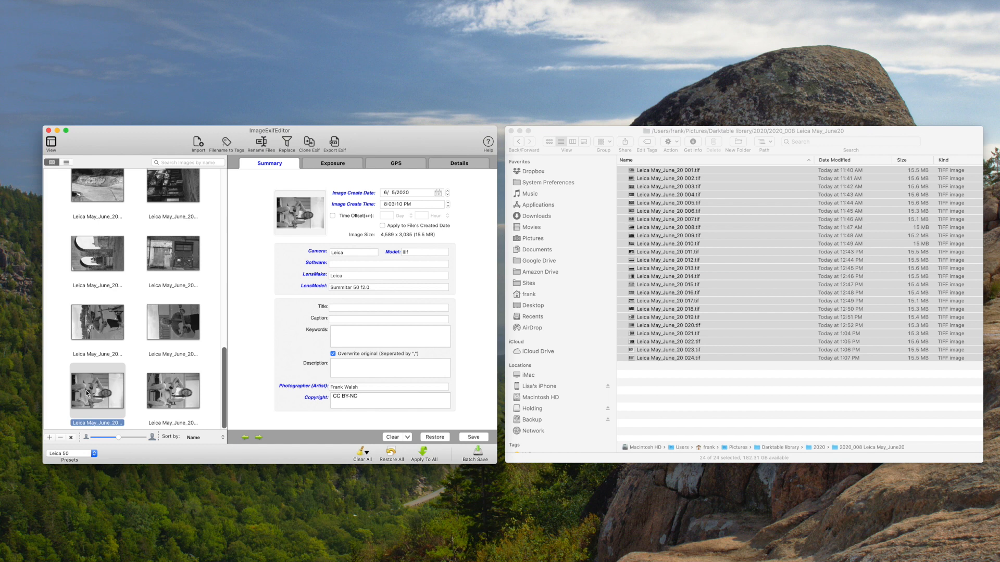
Apply the Leica 85 metadata preset to the last two images and check its lens and exposure values.
left_click(185, 402, "shift")
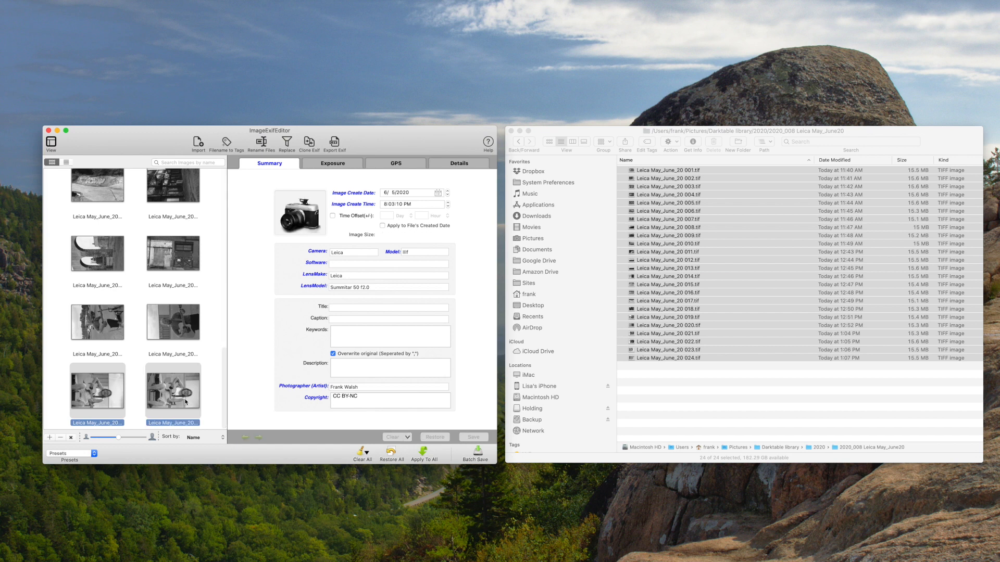
left_click(94, 453)
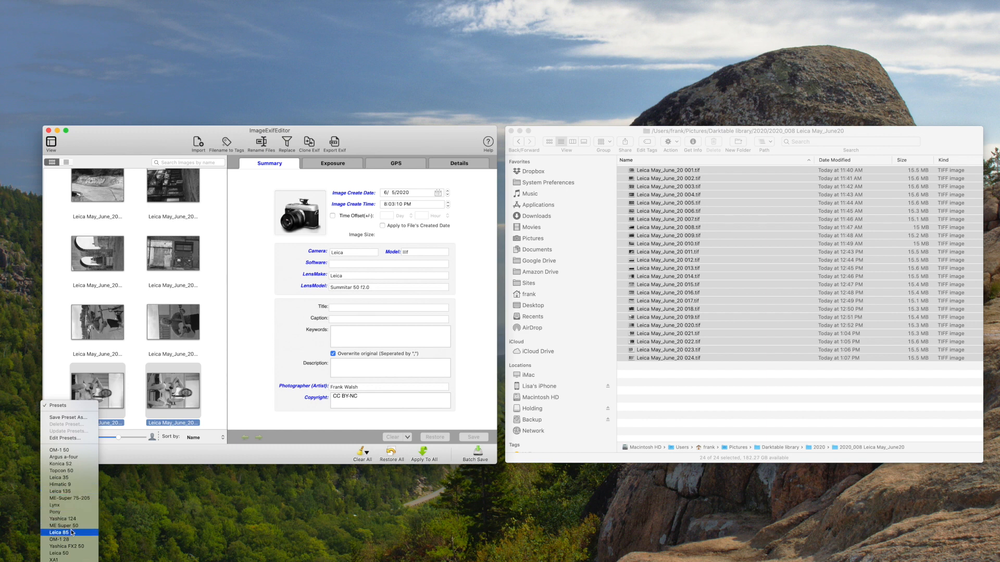
left_click(67, 534)
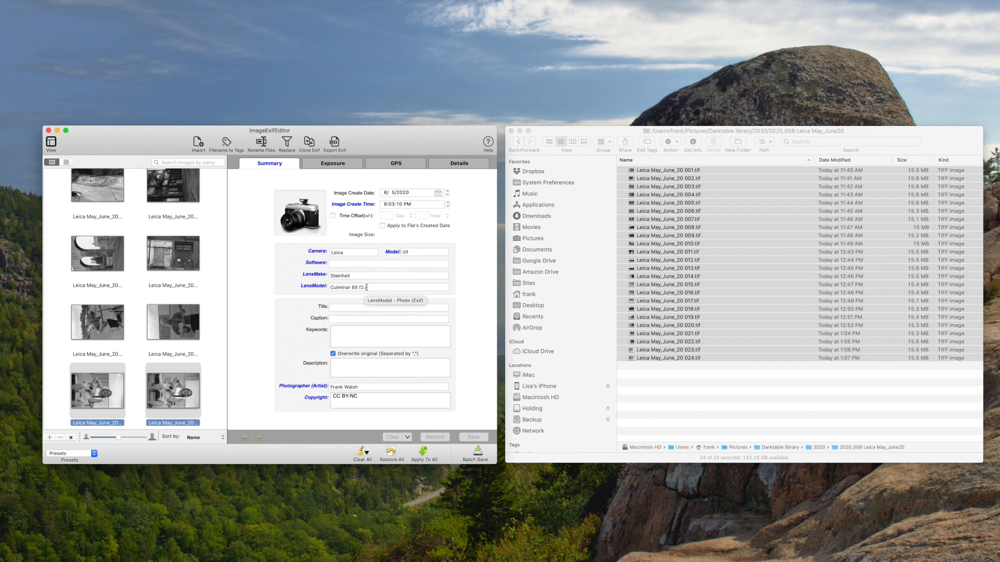
left_click(328, 164)
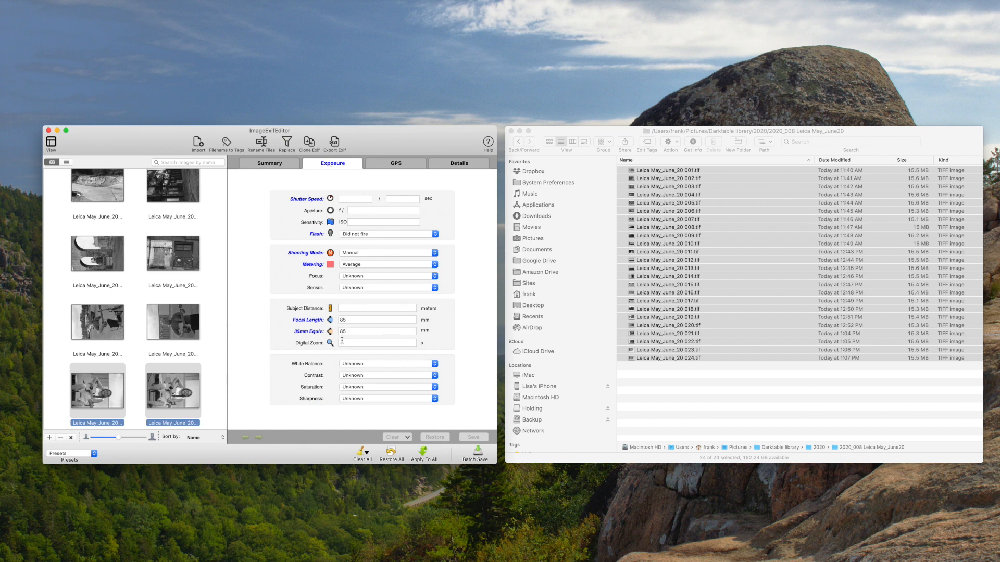
Select all imported images and set their ISO sensitivity to 1000.
scroll(148, 347, "up", 3)
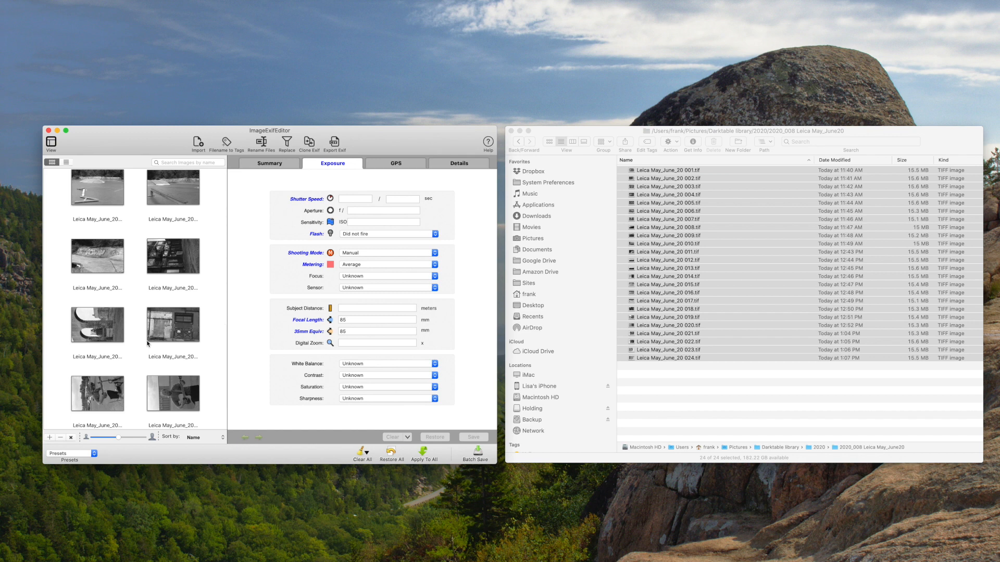
key("super+a")
left_click(372, 222)
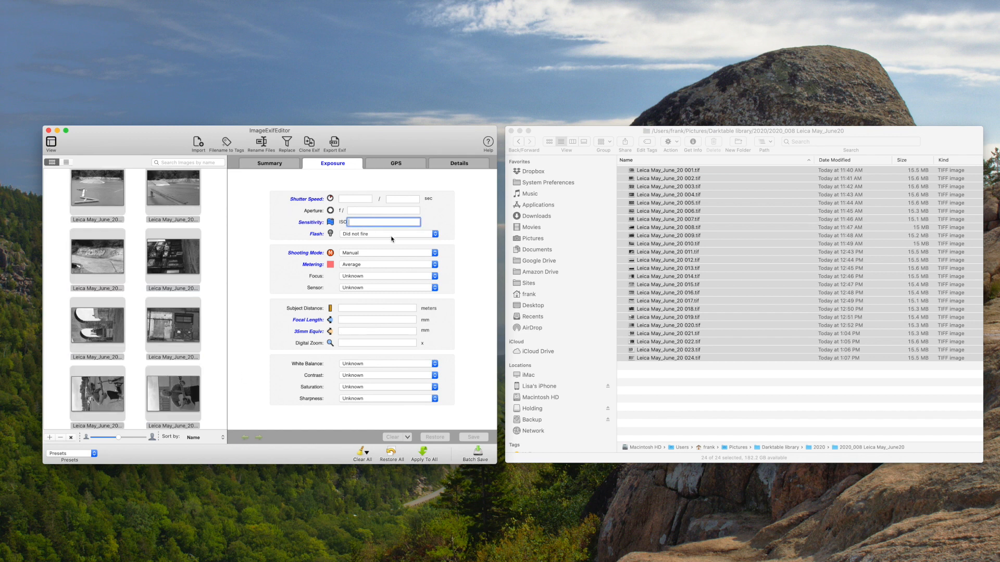
type("1000")
key("Return")
Select the five porch photos, from the third to the seventh image, and set their image create date to 5/25/2020.
scroll(217, 247, "up", 10)
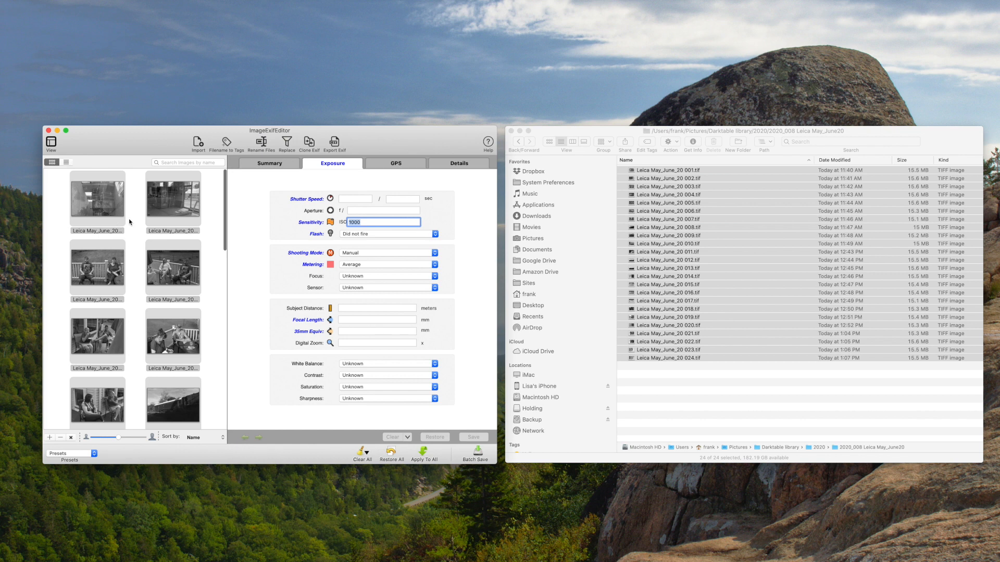
scroll(131, 264, "up", 2)
scroll(135, 267, "down", 2)
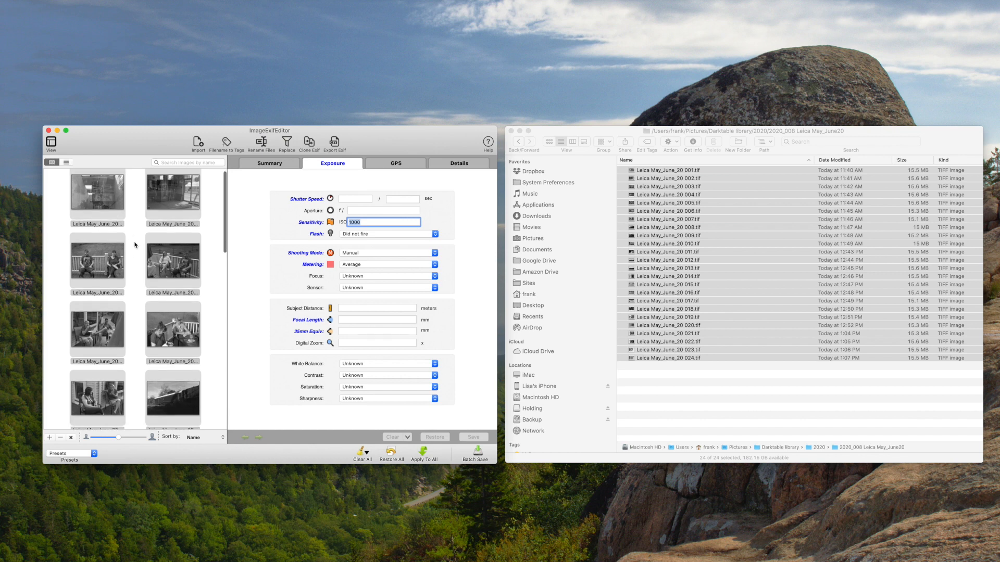
left_click(110, 264)
scroll(110, 264, "down", 5)
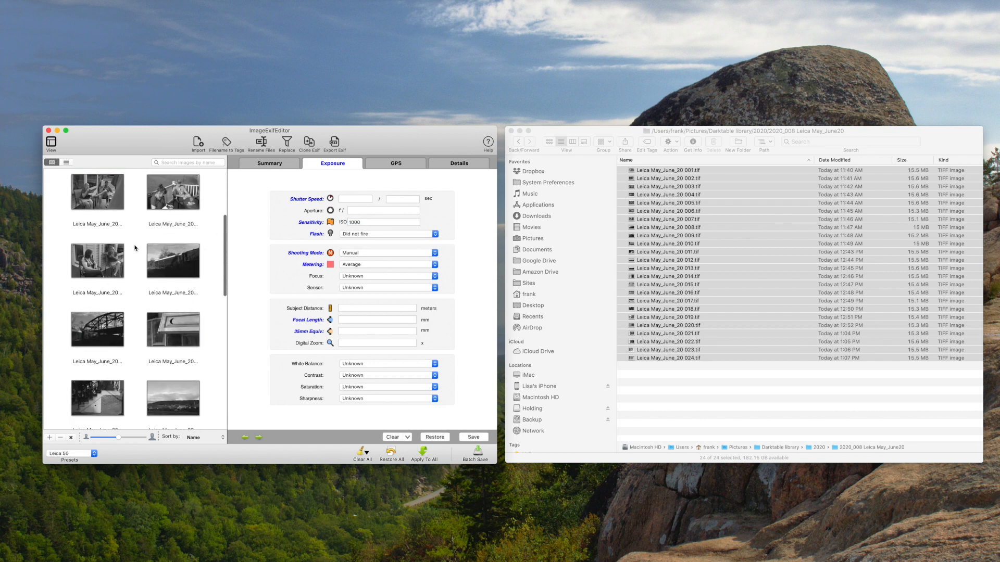
left_click(107, 268, "shift")
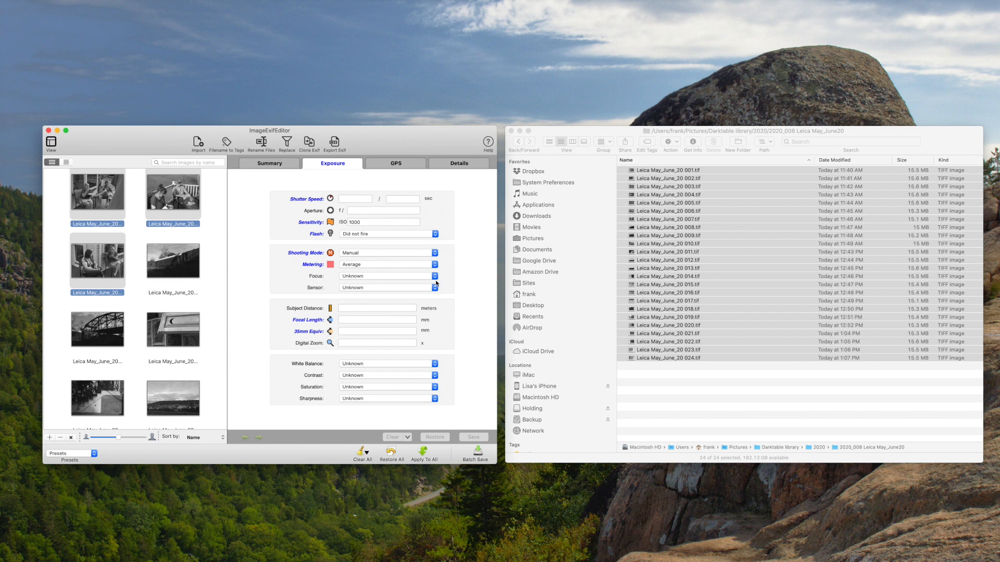
left_click(277, 162)
left_click(416, 193)
left_click(438, 193)
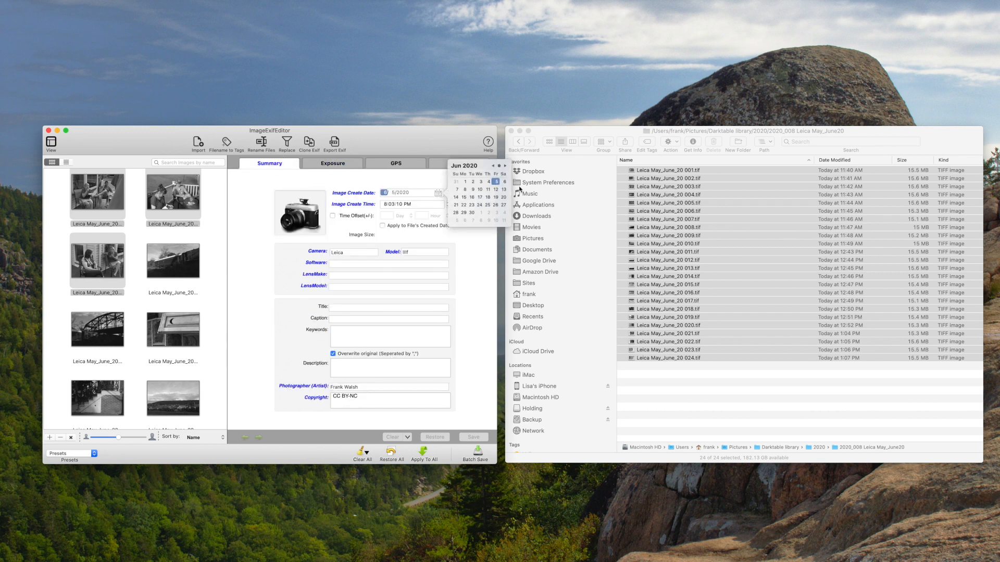
left_click(493, 166)
left_click(464, 214)
left_click(475, 267)
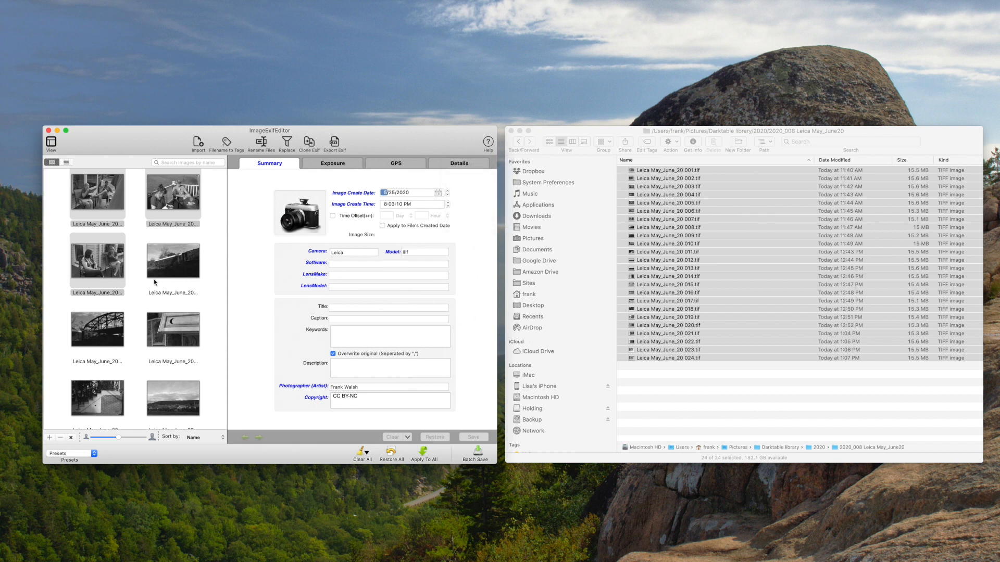
Select the train image right after the porch photos, check its create date and look through the remaining frames.
scroll(172, 284, "up", 3)
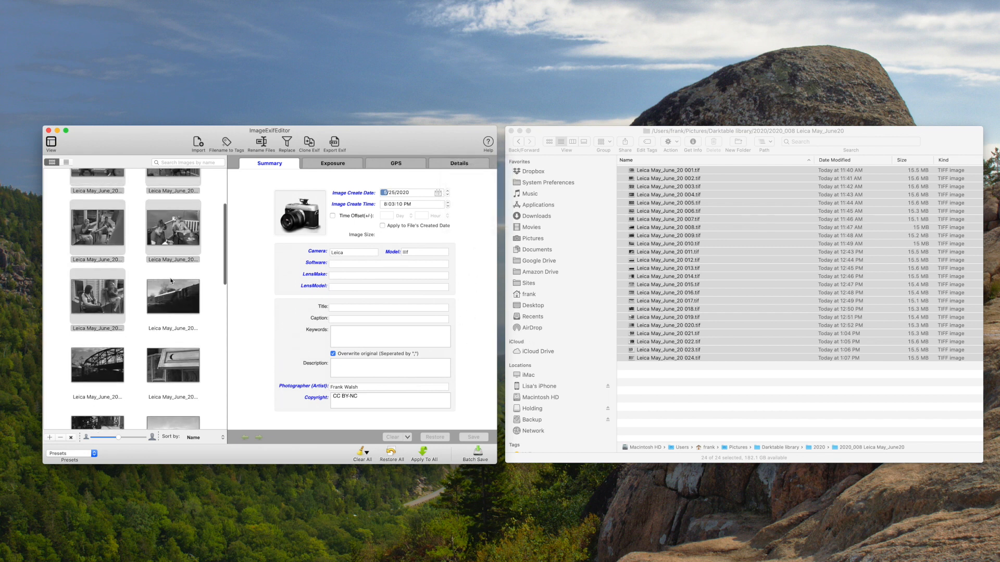
left_click(148, 306)
scroll(149, 318, "down", 3)
scroll(149, 318, "down", 3)
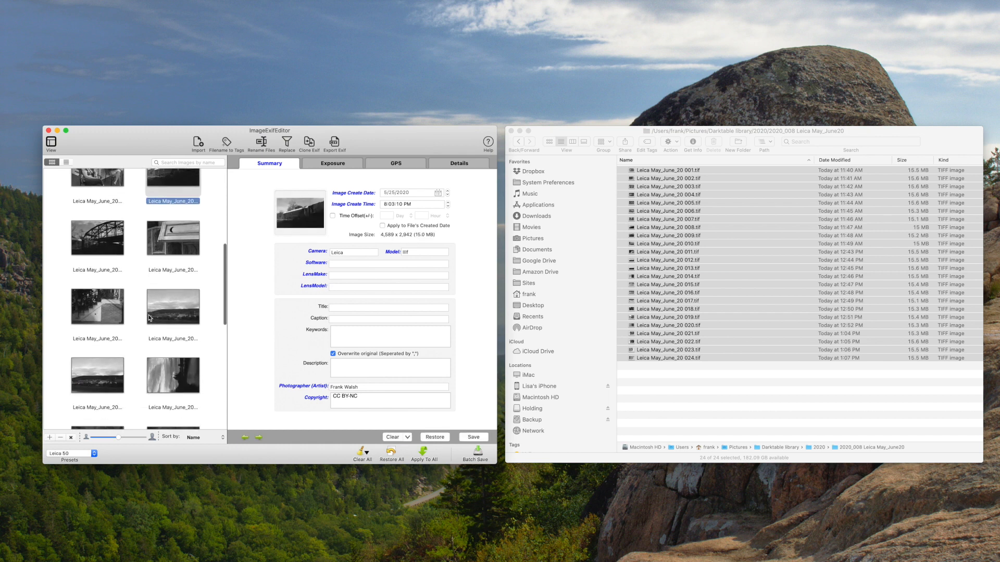
scroll(137, 352, "down", 2)
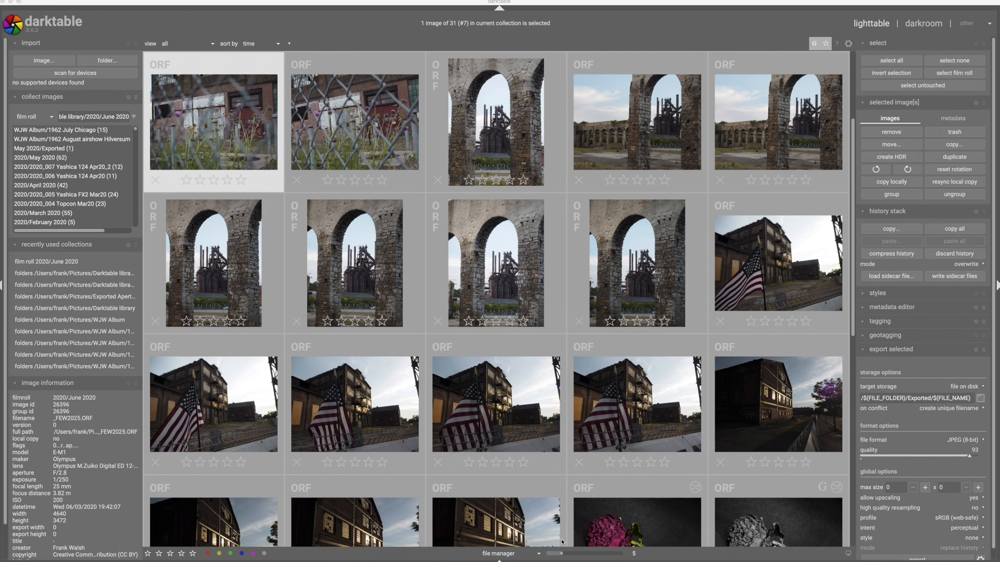
In darktable, import the folder 2020_008 Leica May_June20 with the tags film, leica, ultrafine and b&w.
left_click(104, 60)
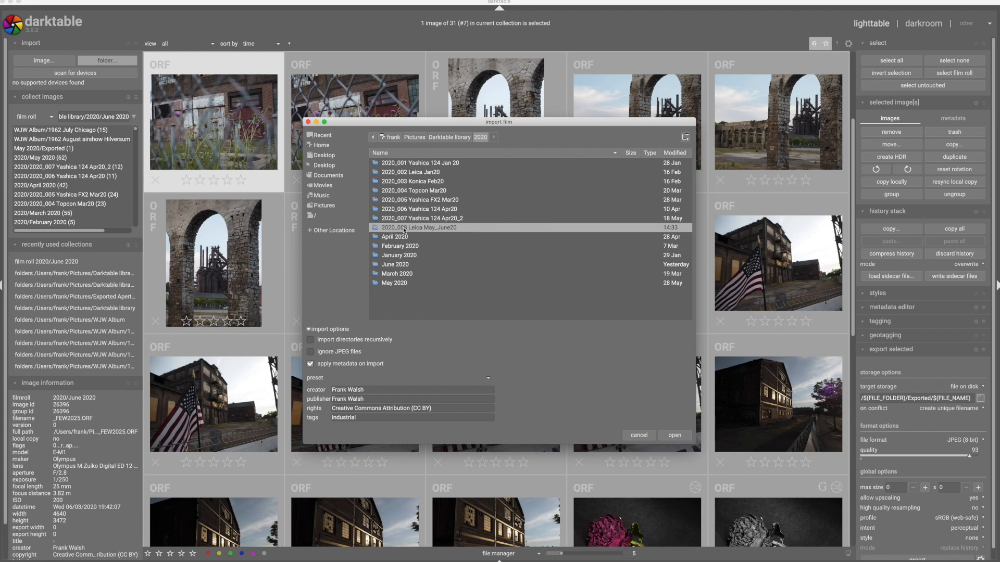
left_click(462, 229)
double_click(374, 417)
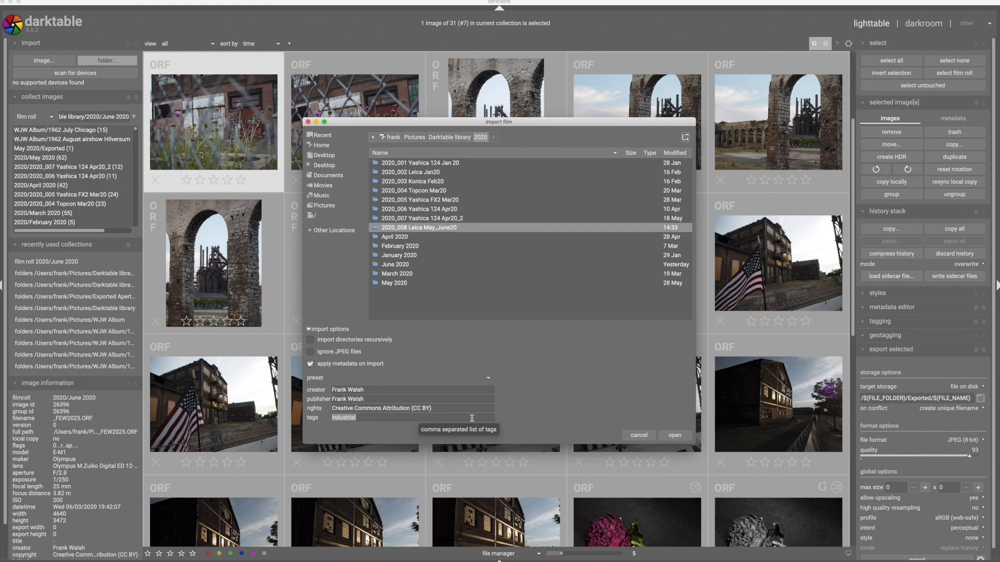
type("film")
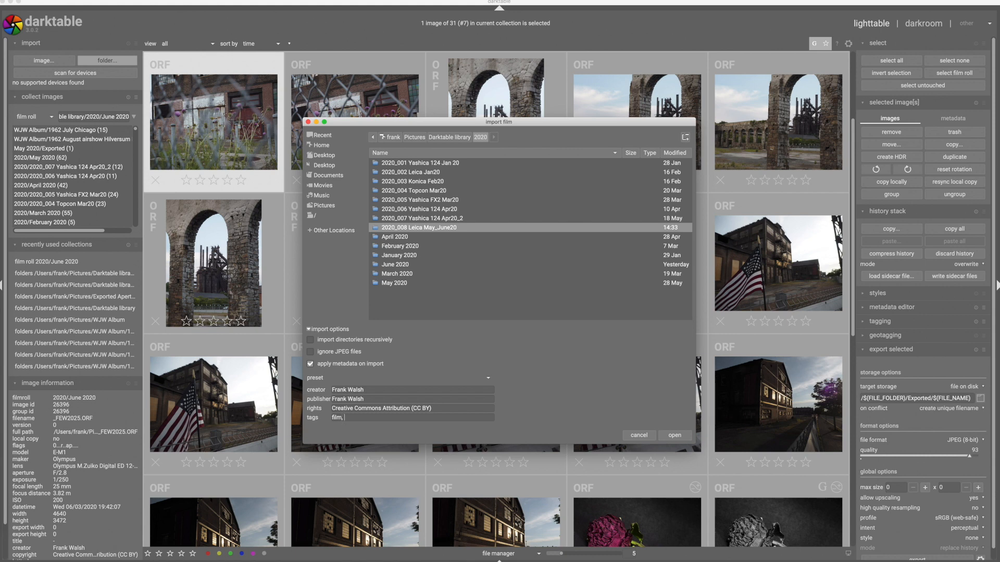
type(", ultra")
type("b&w")
left_click(673, 435)
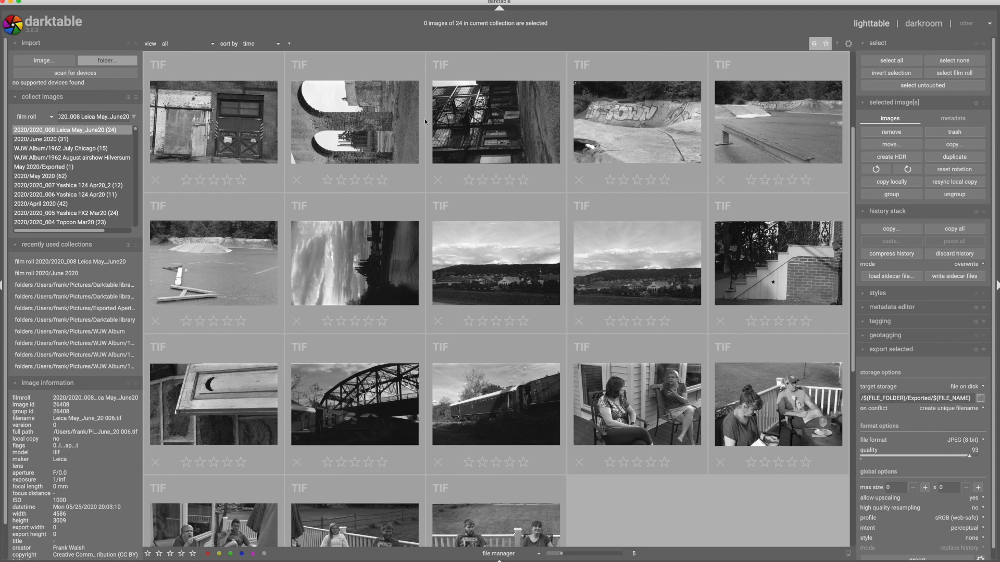
Rotate the sideways images in the film roll upright, starting with the second image turned clockwise.
scroll(372, 151, "up", 2)
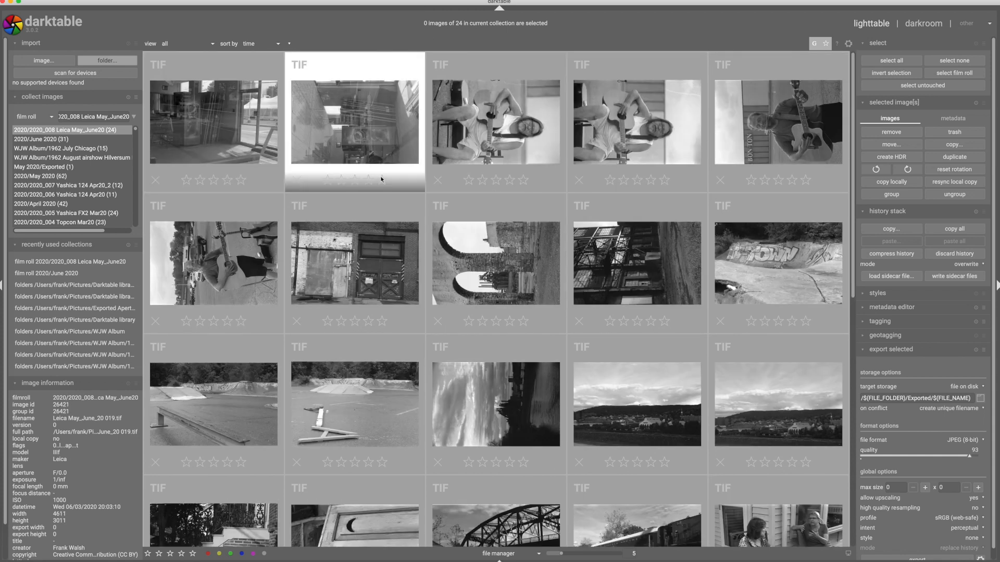
left_click(341, 130)
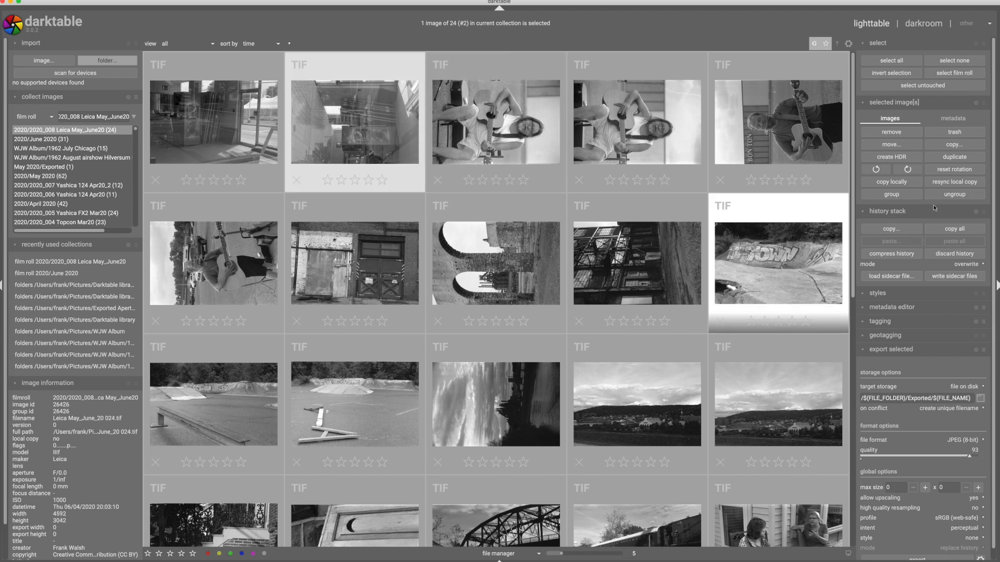
left_click(907, 168)
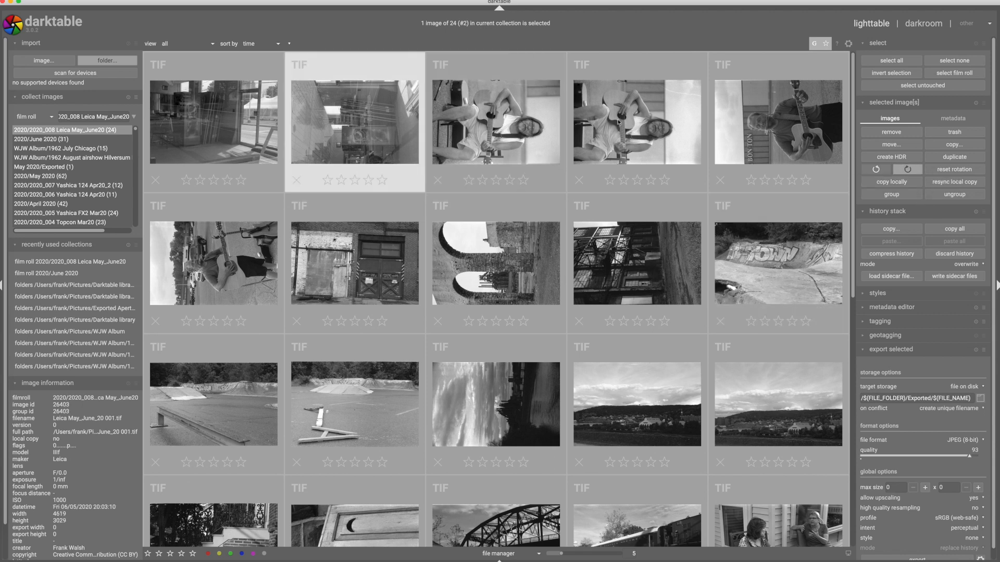
left_click(485, 127)
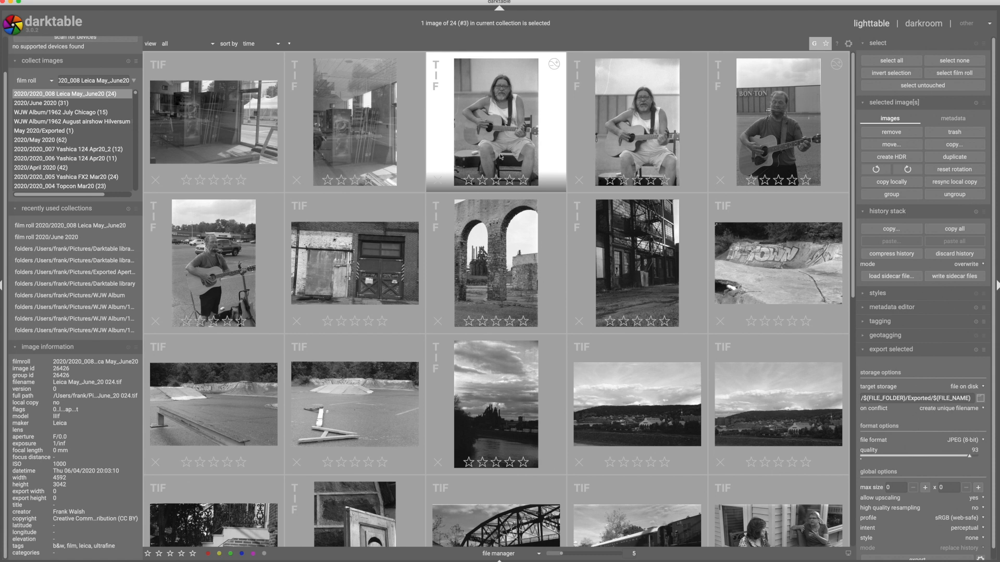
Open the third image, the seated guitarist, in the darkroom and inspect the guitar area at 100% for dust spots.
double_click(500, 157)
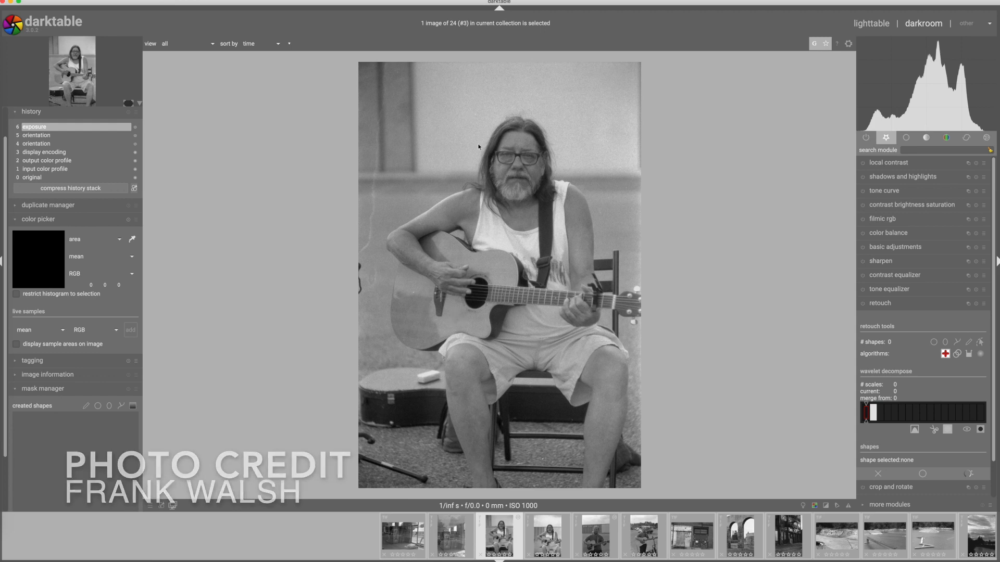
scroll(401, 299, "up", 5)
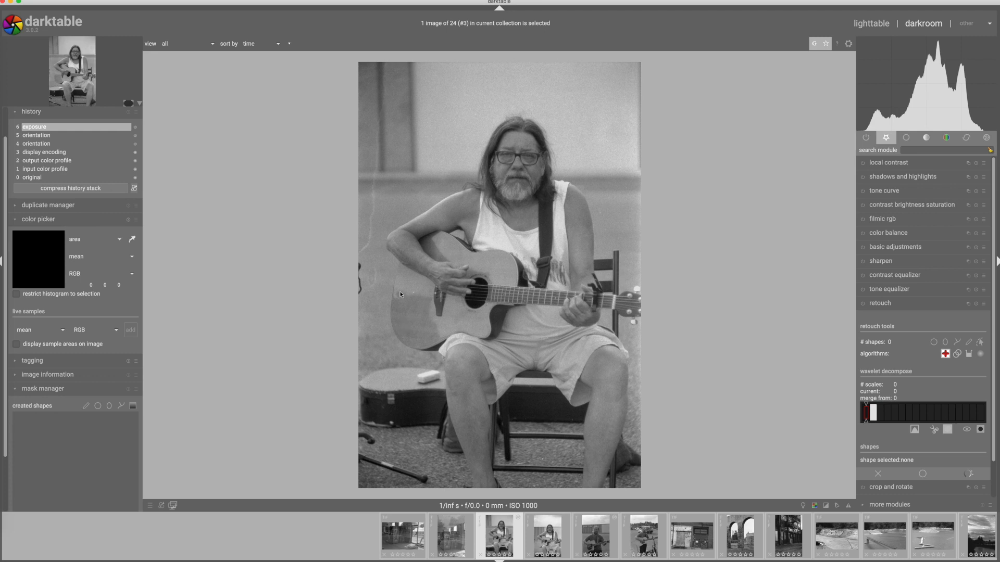
scroll(401, 295, "up", 1)
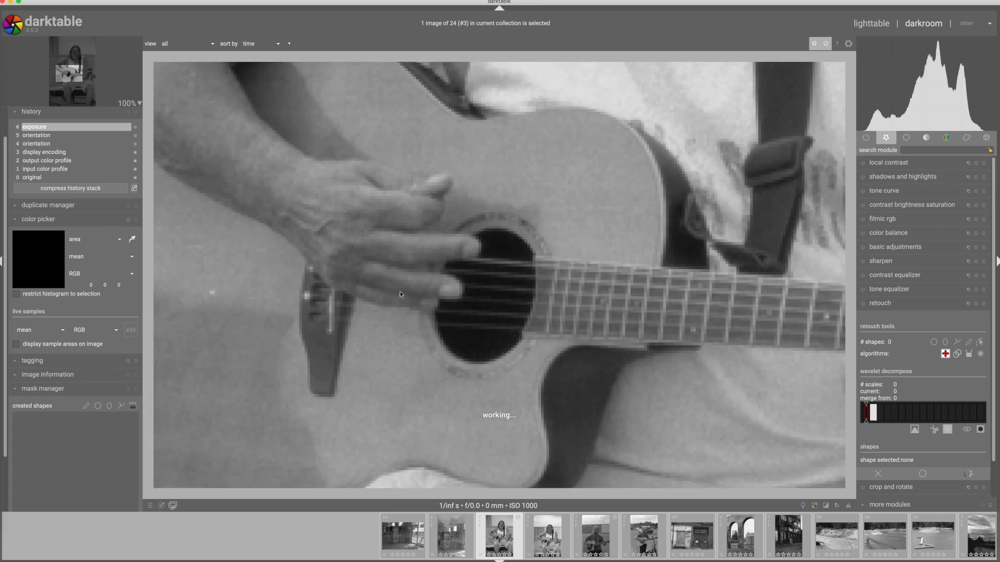
left_click_drag(67, 73, 65, 73)
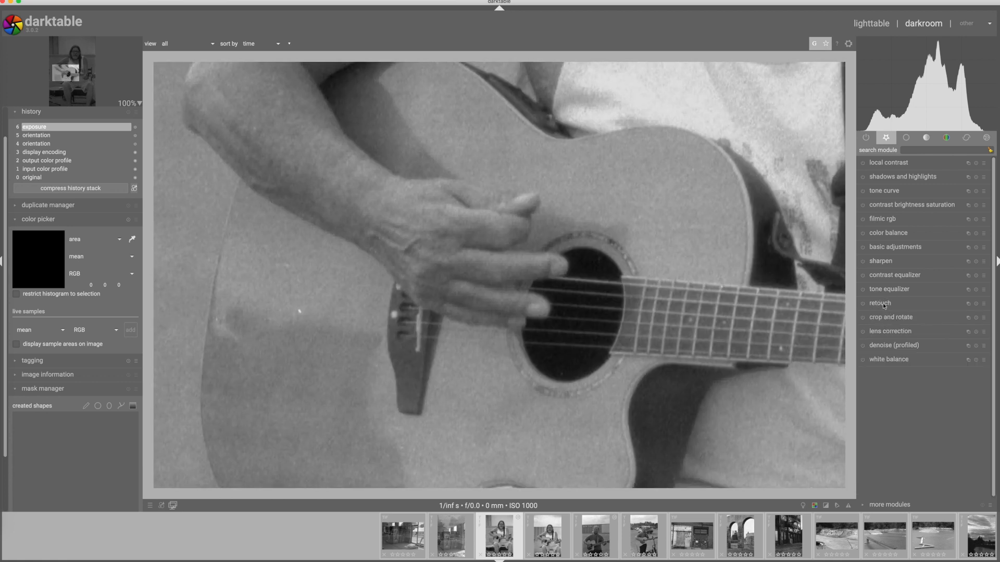
Retouch the dust spots across the guitarist photo with circular clone shapes, starting with the spot on the guitar body.
scroll(884, 308, "down", 2)
left_click(945, 313)
left_click(933, 303)
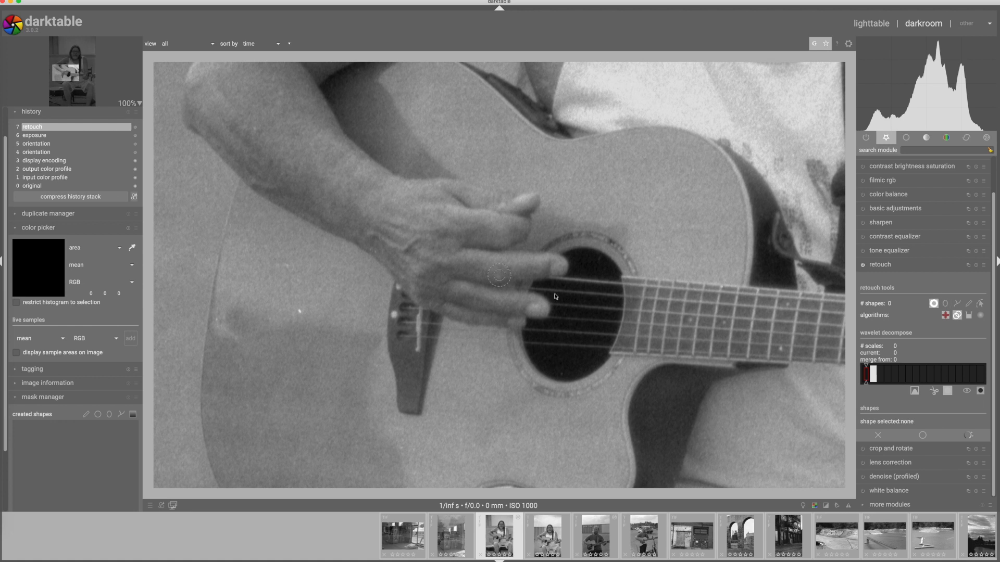
left_click(300, 313)
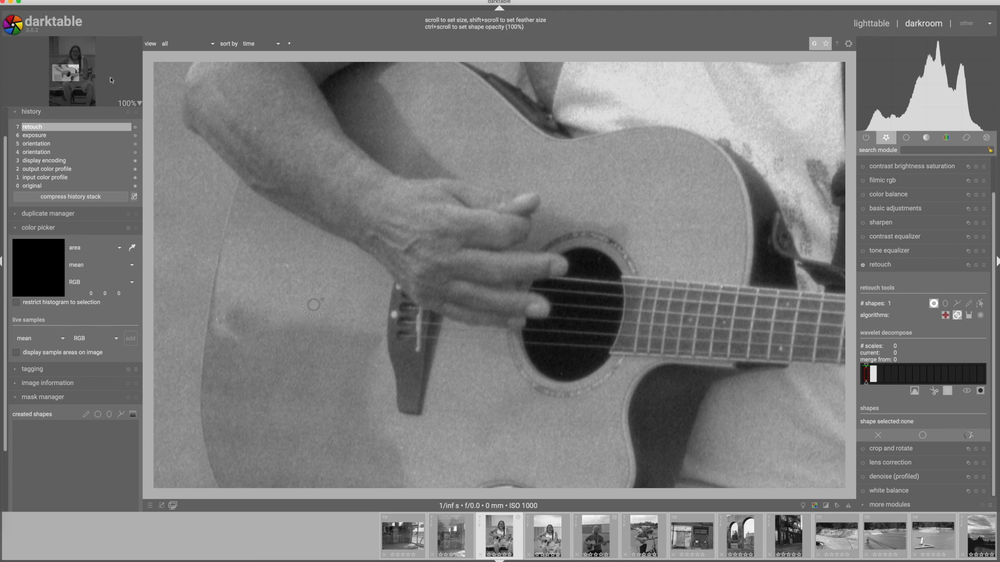
left_click(68, 70)
left_click_drag(68, 71, 61, 61)
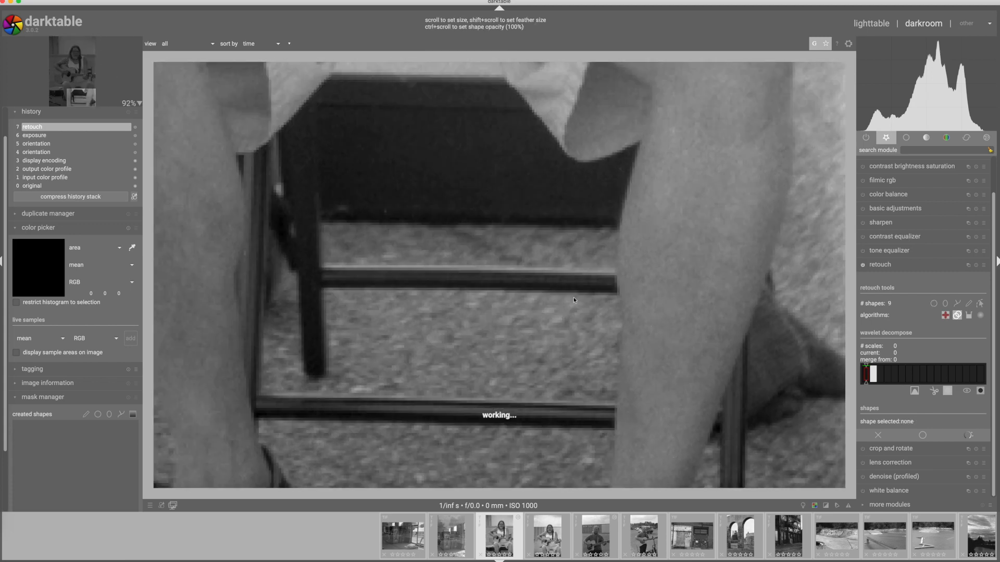
scroll(573, 297, "down", 9)
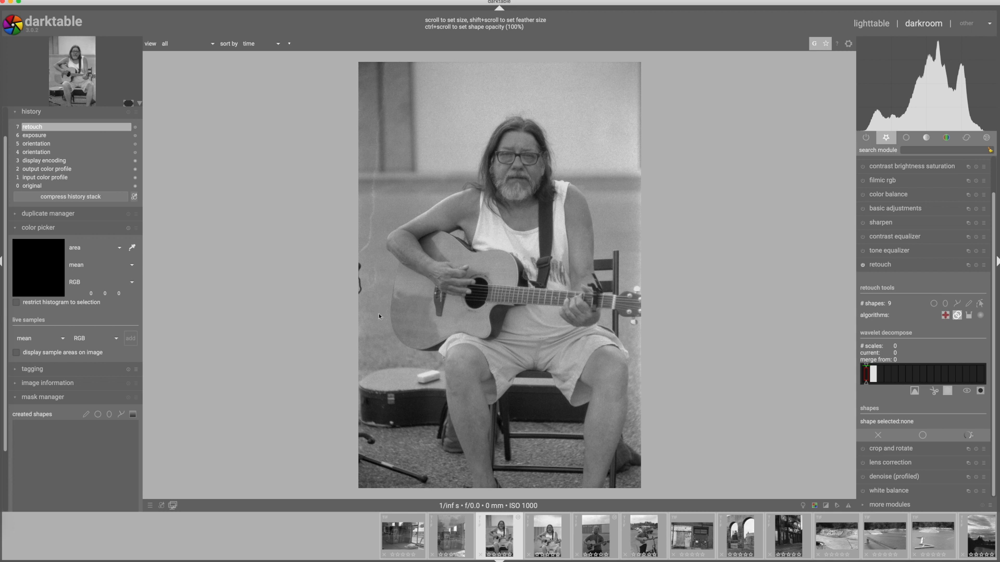
left_click(877, 265)
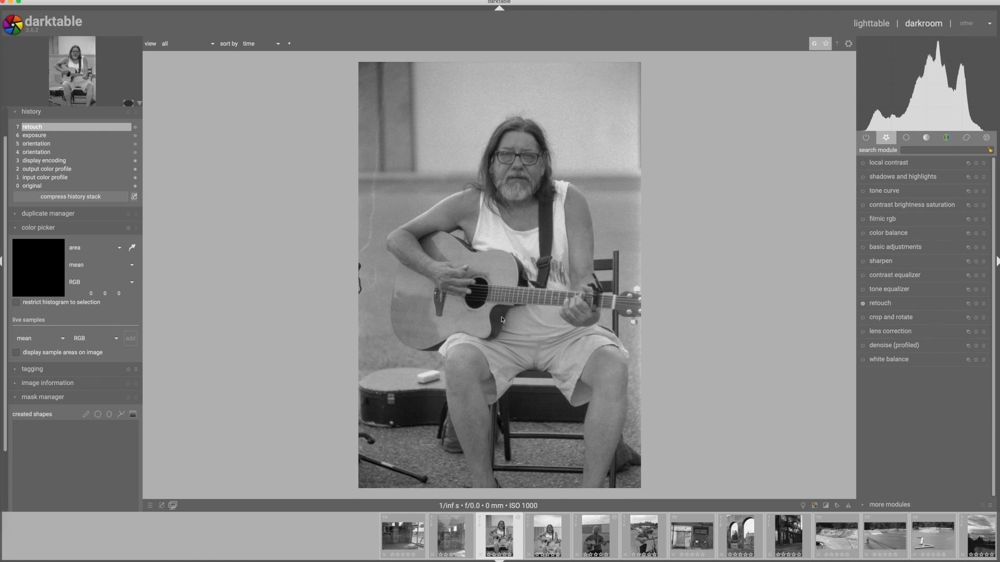
Enable crop and rotate with the original image aspect and trim a thin strip off the photo's upper and left edges.
left_click(879, 318)
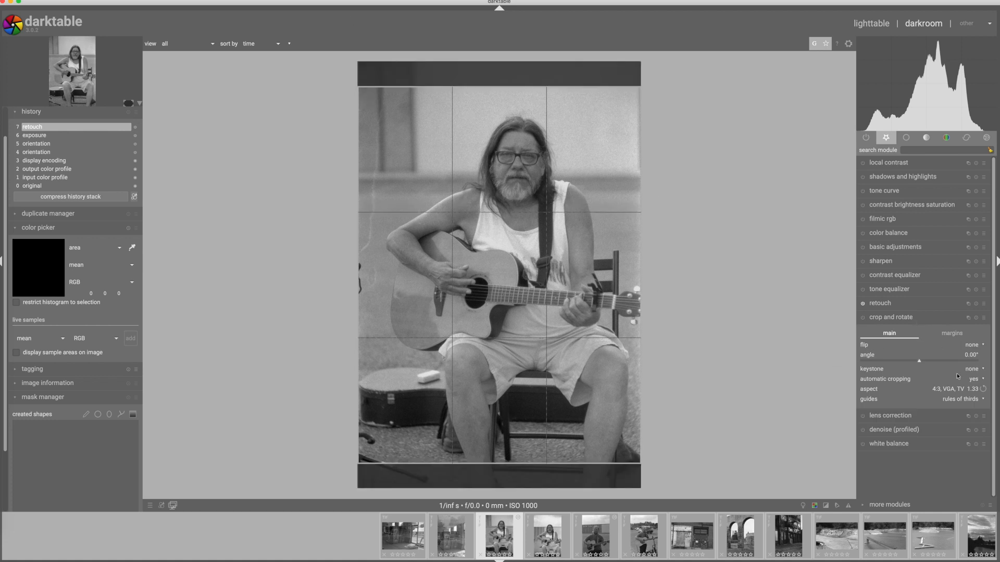
left_click(976, 318)
left_click(965, 389)
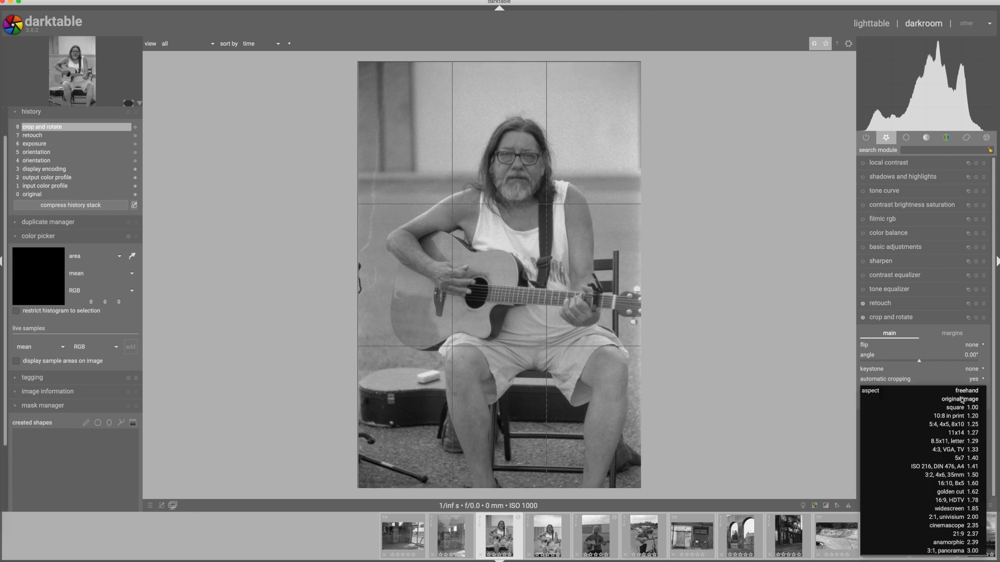
left_click(961, 400)
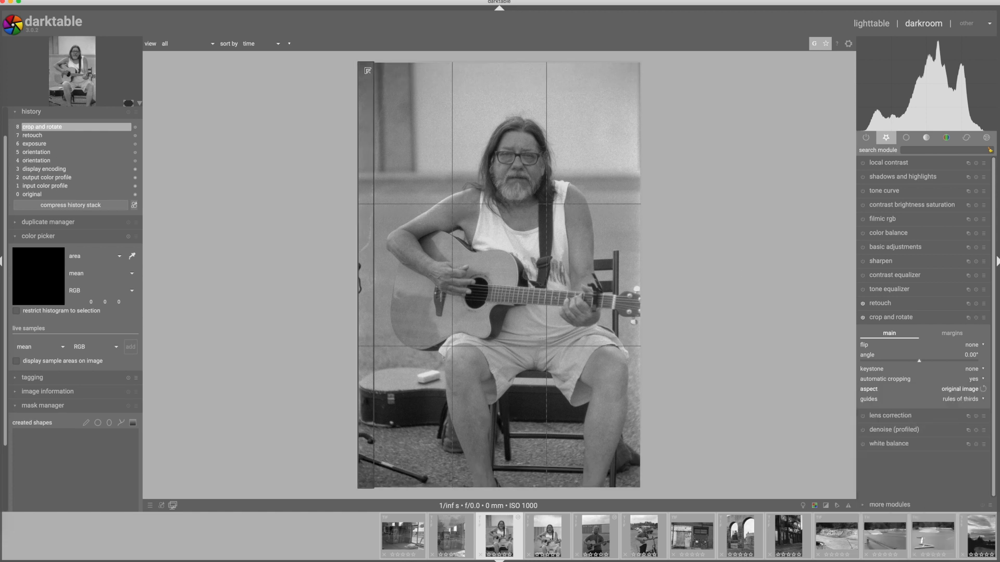
left_click_drag(367, 69, 371, 75)
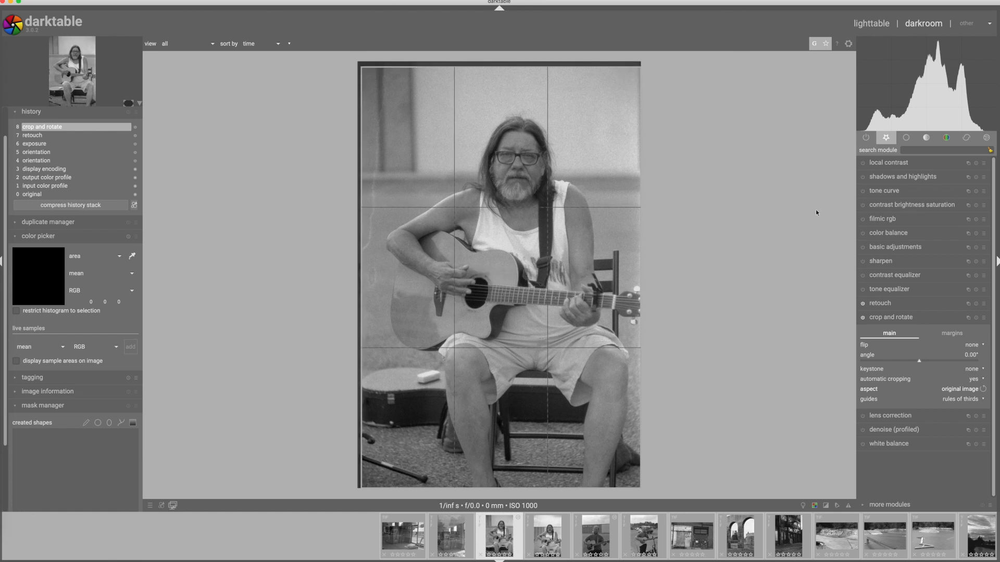
Apply the crop and enable a tone curve on the guitarist photo, slightly lowering the shadow point and raising the midtone point.
left_click(909, 319)
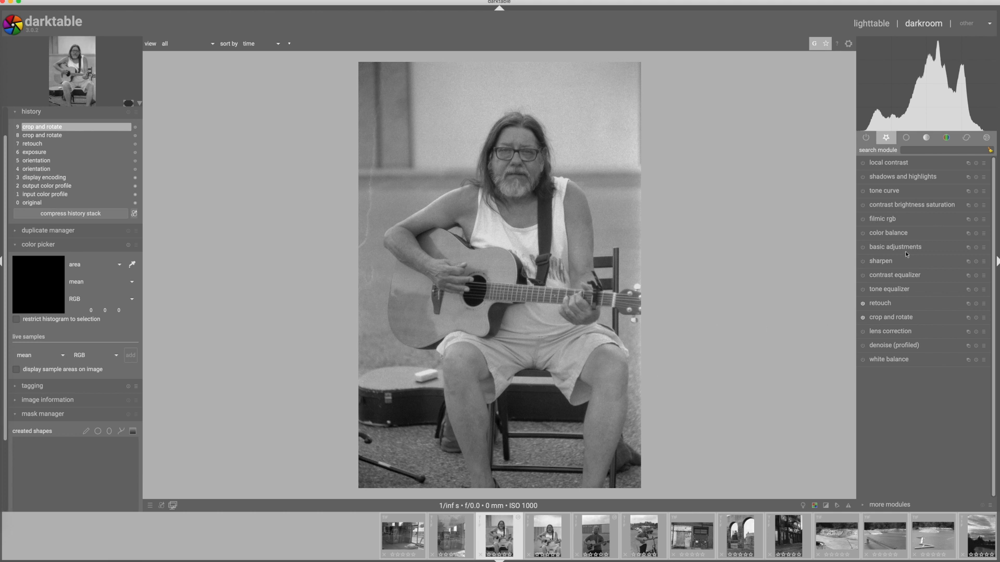
left_click(884, 191)
left_click(863, 163)
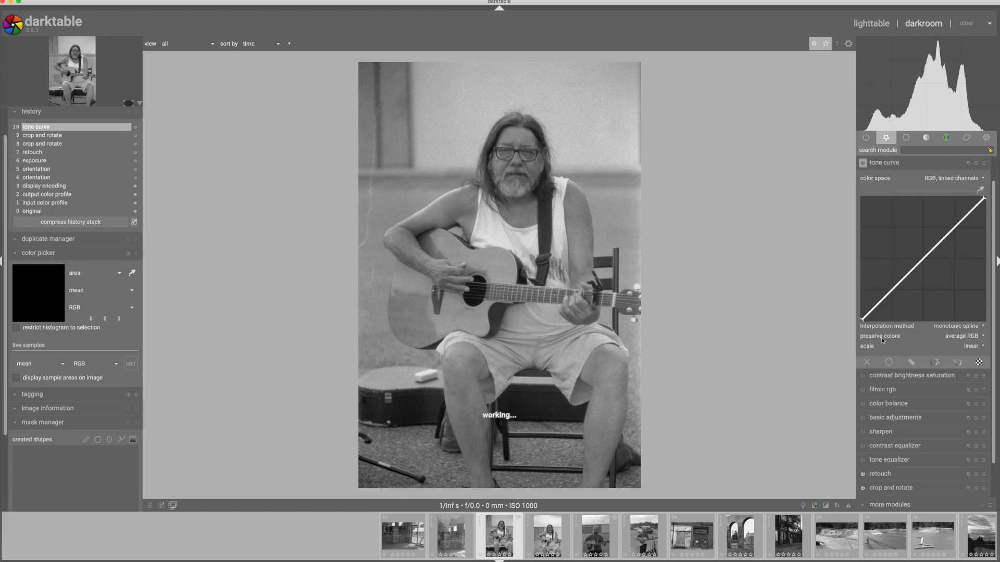
left_click_drag(891, 293, 891, 295)
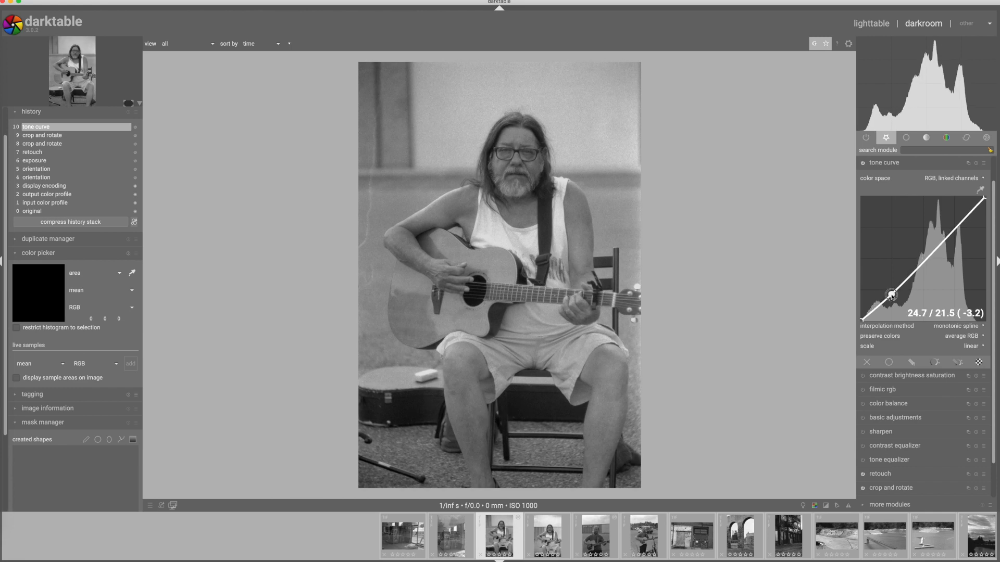
left_click_drag(925, 256, 923, 253)
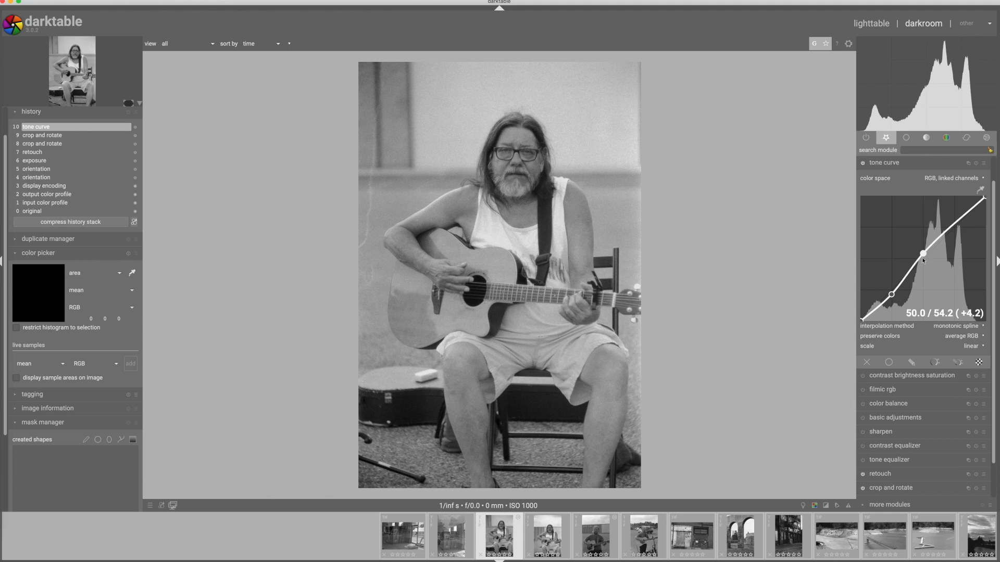
left_click_drag(923, 254, 923, 255)
left_click_drag(892, 294, 891, 296)
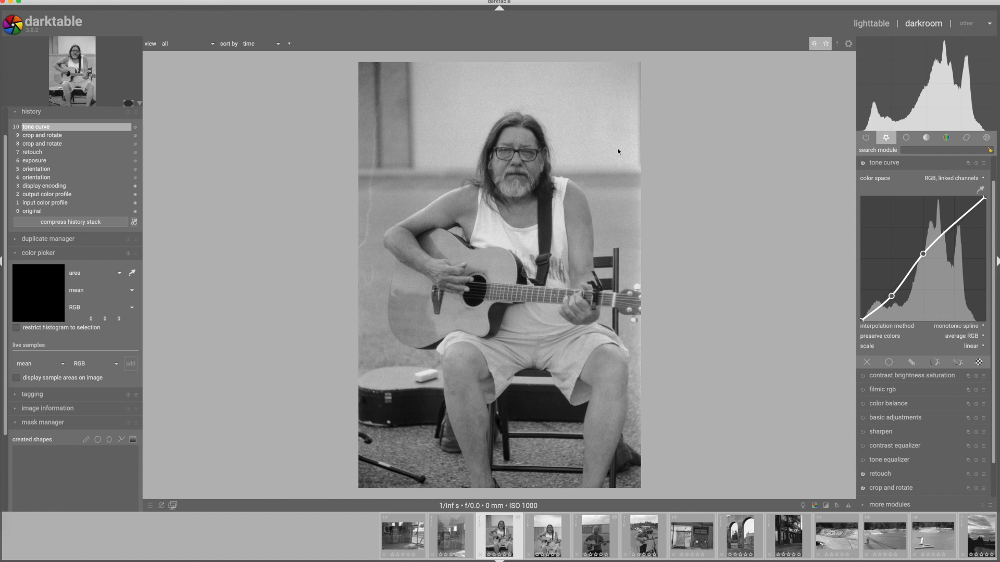
left_click(894, 164)
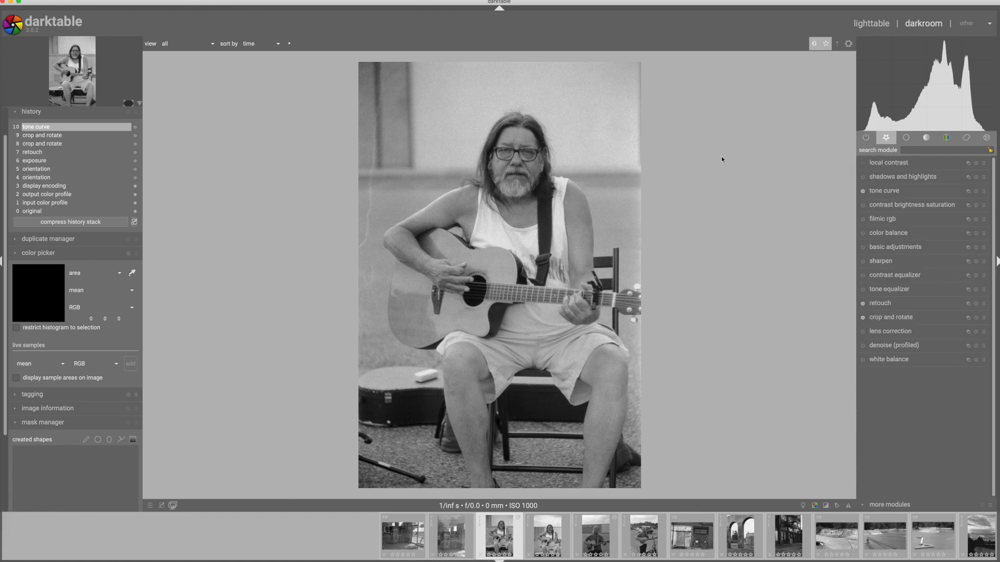
Try local contrast and the contrast equalizer on the guitarist's face at 100%, raising the fine end of the equalizer's luma curve.
scroll(553, 135, "up", 5)
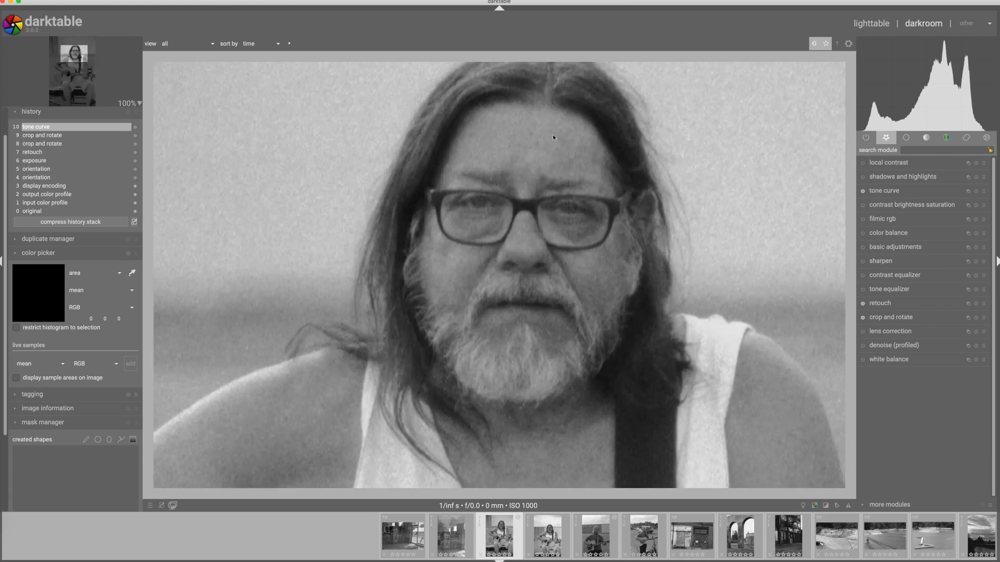
left_click(863, 163)
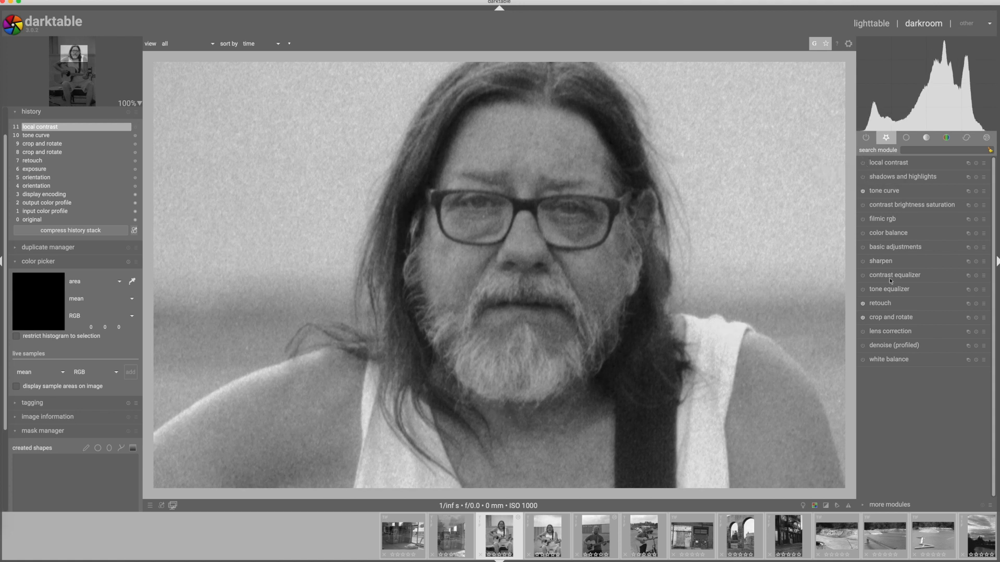
left_click(863, 276)
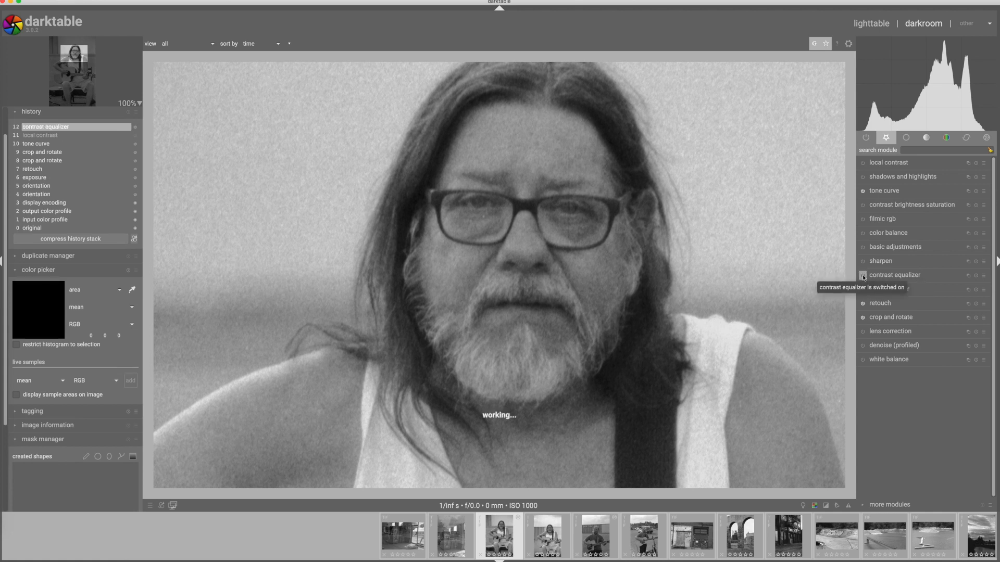
left_click(886, 276)
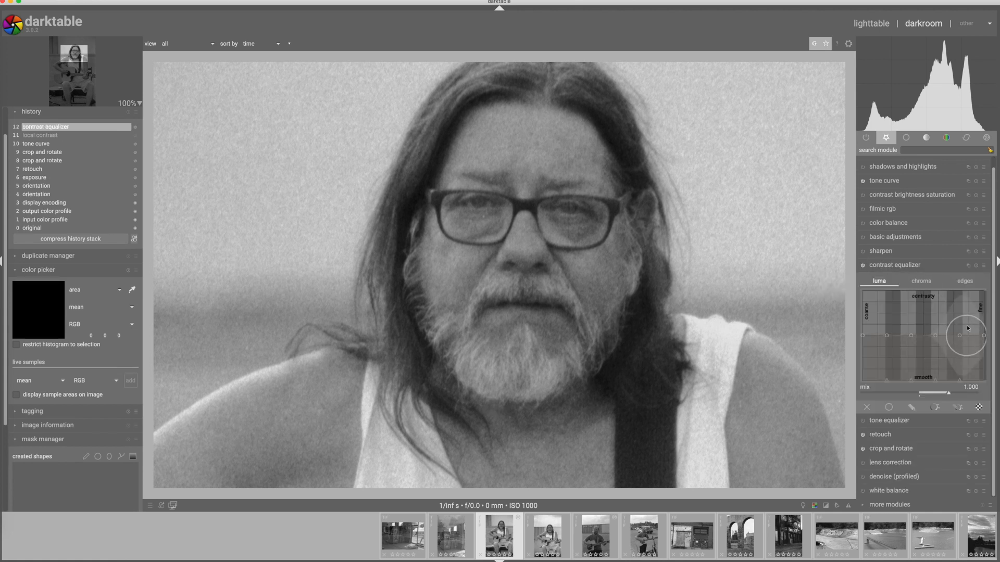
left_click_drag(984, 338, 982, 318)
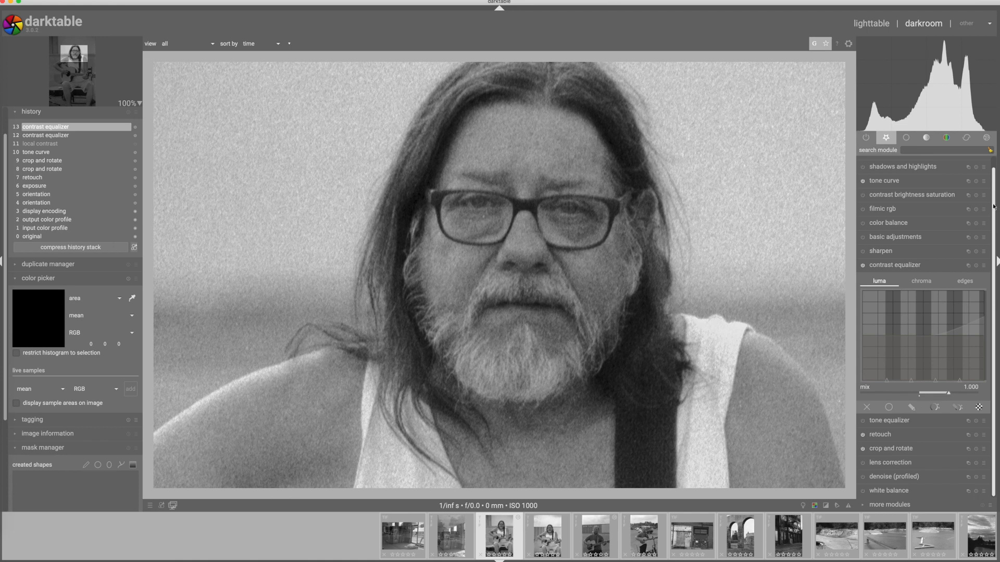
scroll(993, 205, "up", 1)
left_click(863, 276)
Enable local contrast on the guitarist photo and return to the full-image view.
left_click(862, 164)
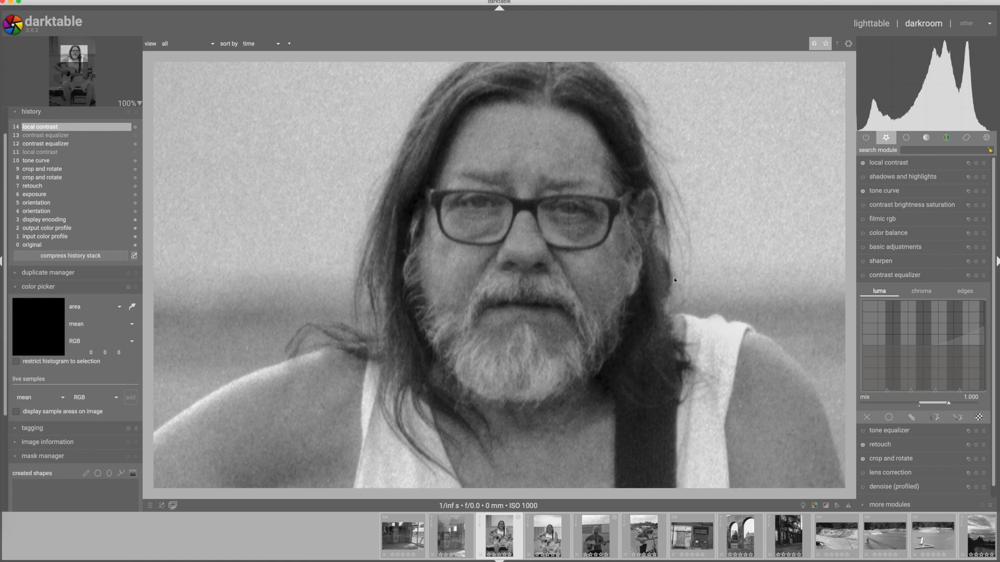
left_click(895, 275)
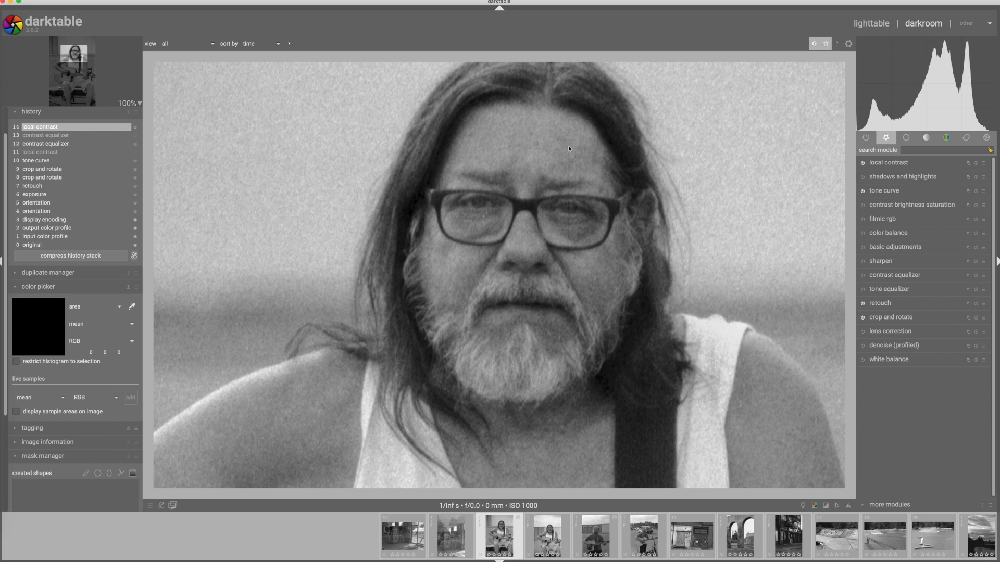
scroll(537, 254, "down", 1)
scroll(537, 254, "down", 5)
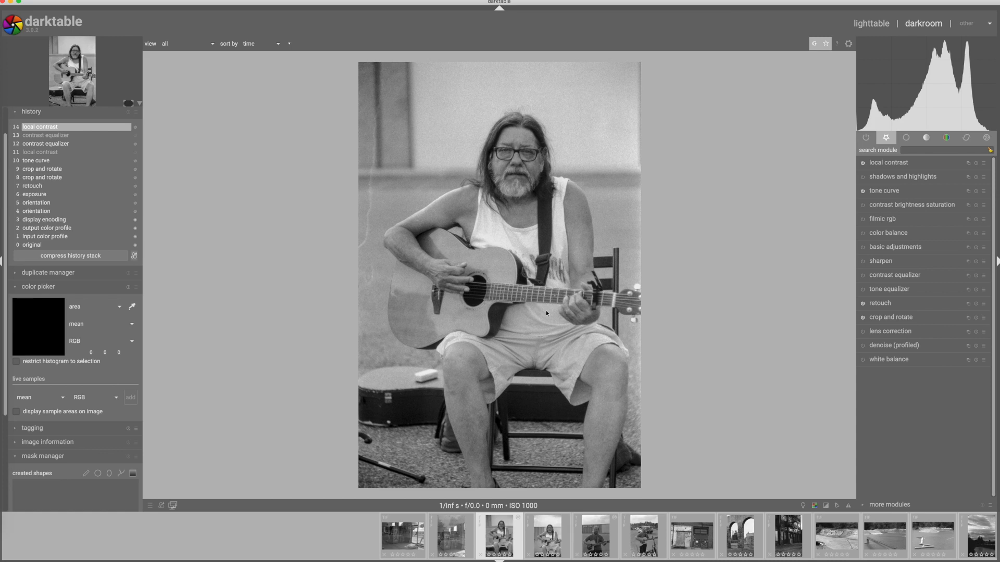
Return to the lighttable and open the portrait-format photo of the riverside factory under clouds in the darkroom.
left_click(874, 25)
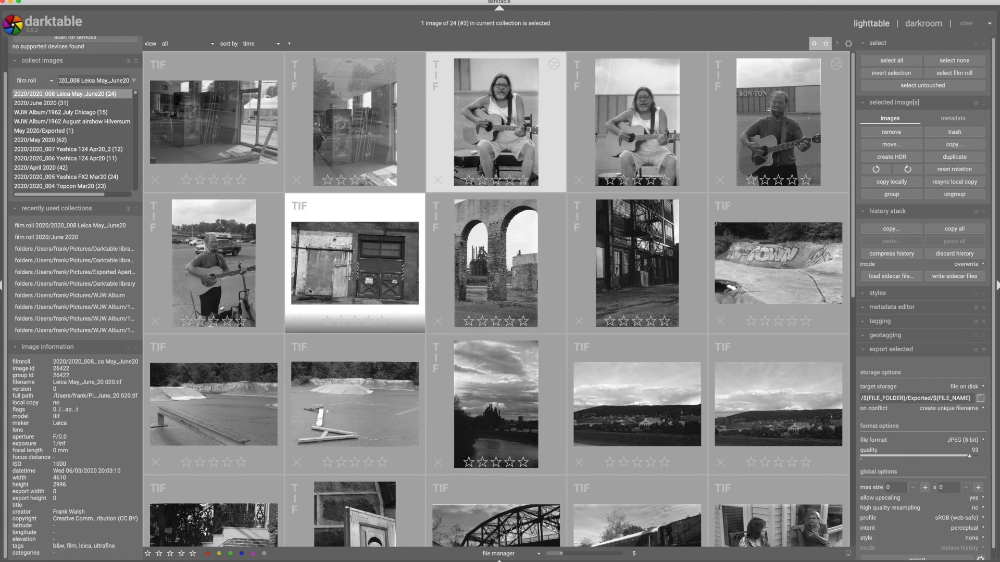
left_click(496, 416)
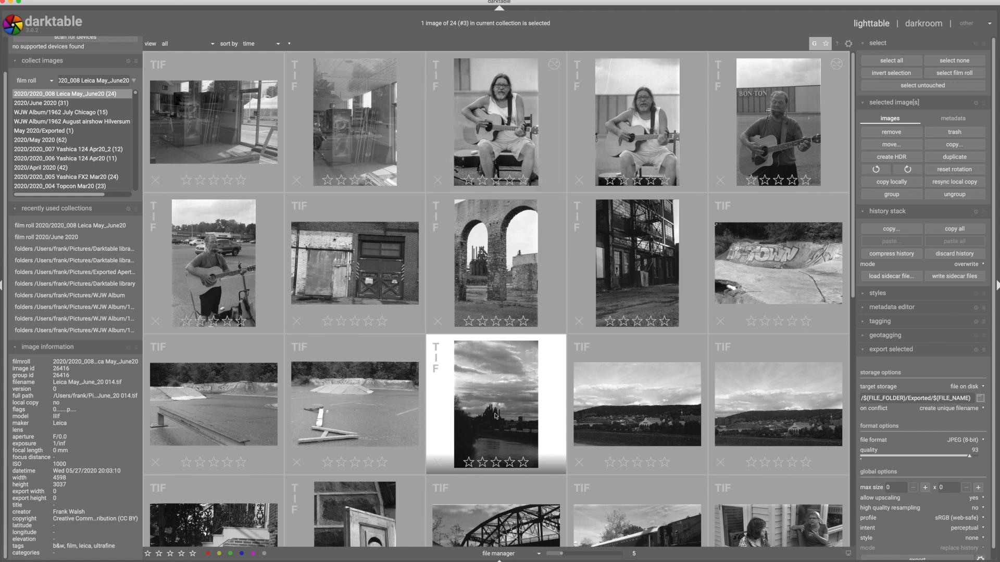
double_click(495, 416)
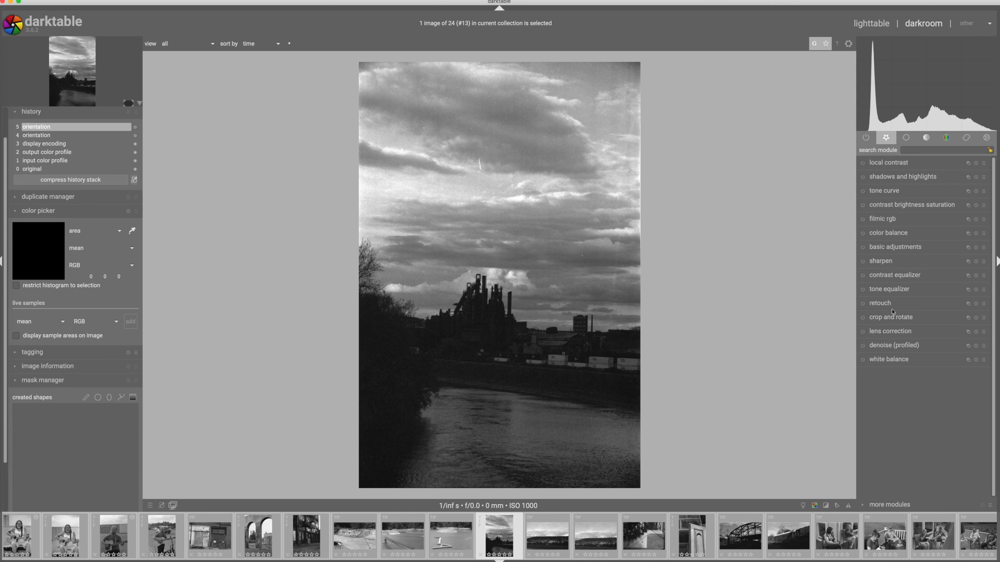
Straighten the riverside factory photo with crop and rotate at an angle of 1.50°.
left_click(884, 319)
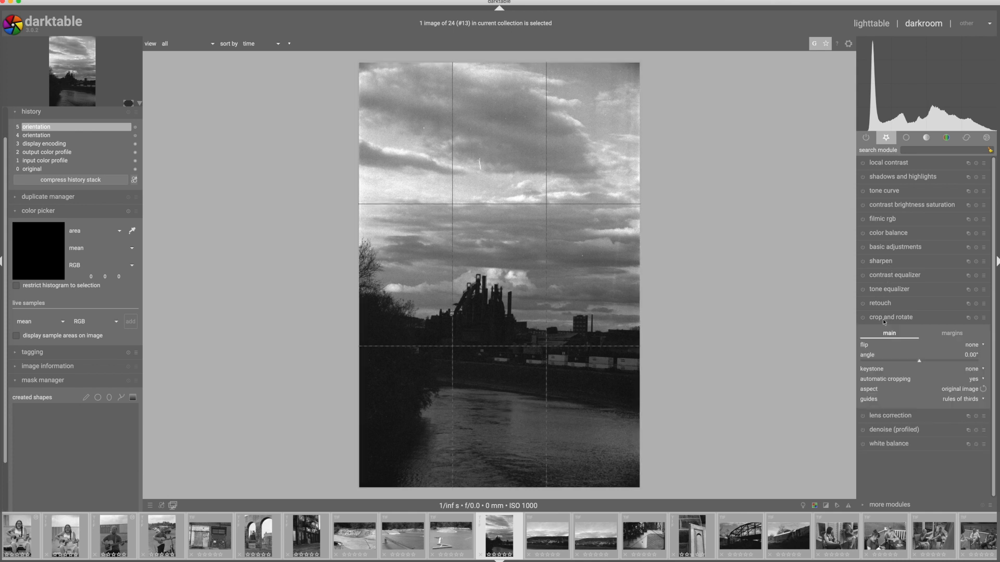
scroll(914, 360, "down", 1)
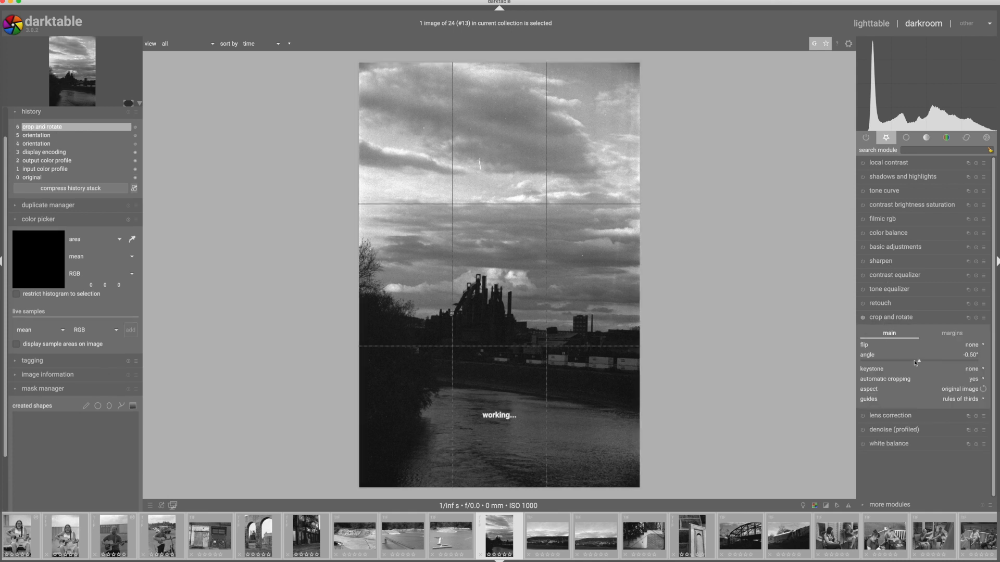
scroll(914, 361, "up", 3)
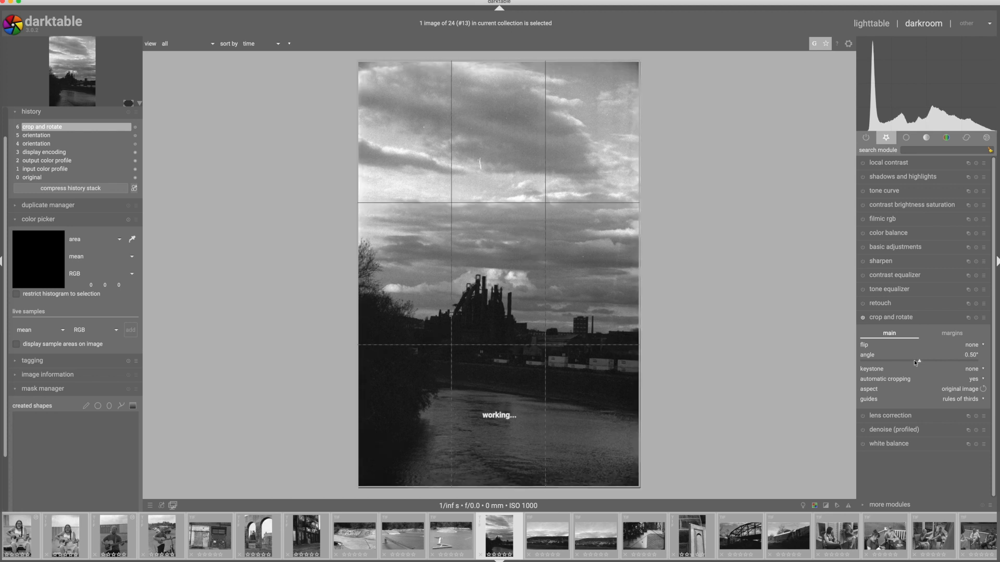
scroll(914, 360, "up", 1)
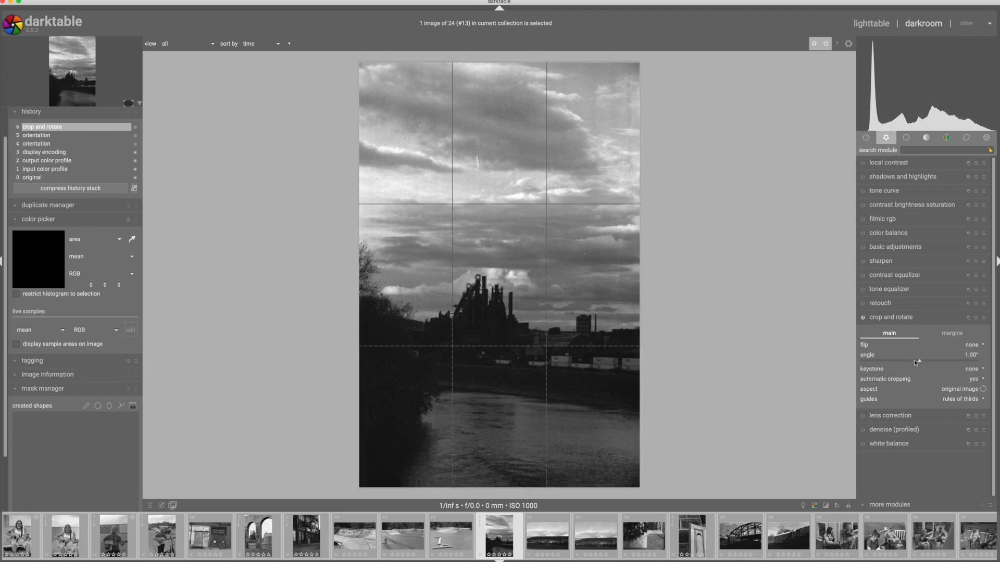
scroll(914, 360, "up", 1)
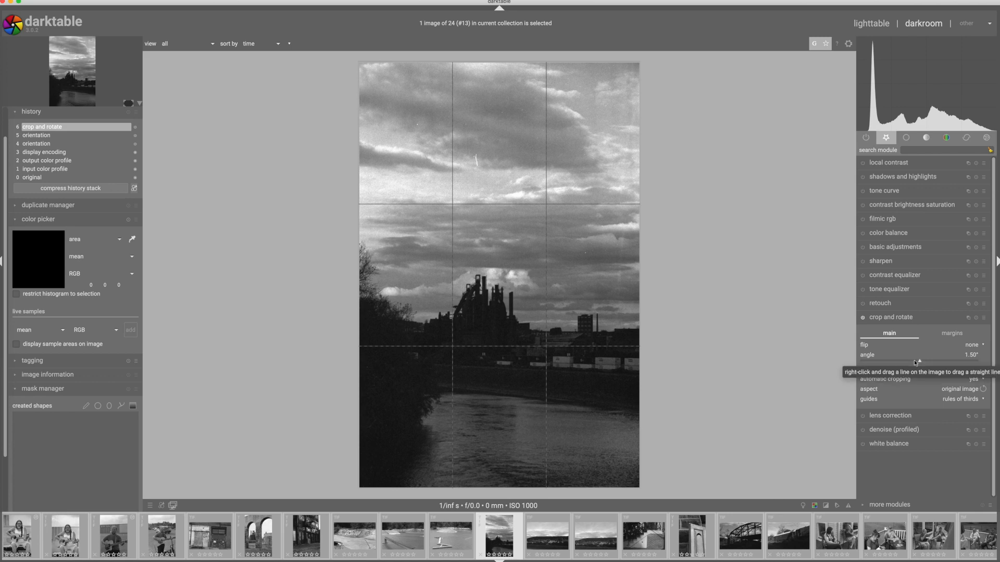
left_click(903, 318)
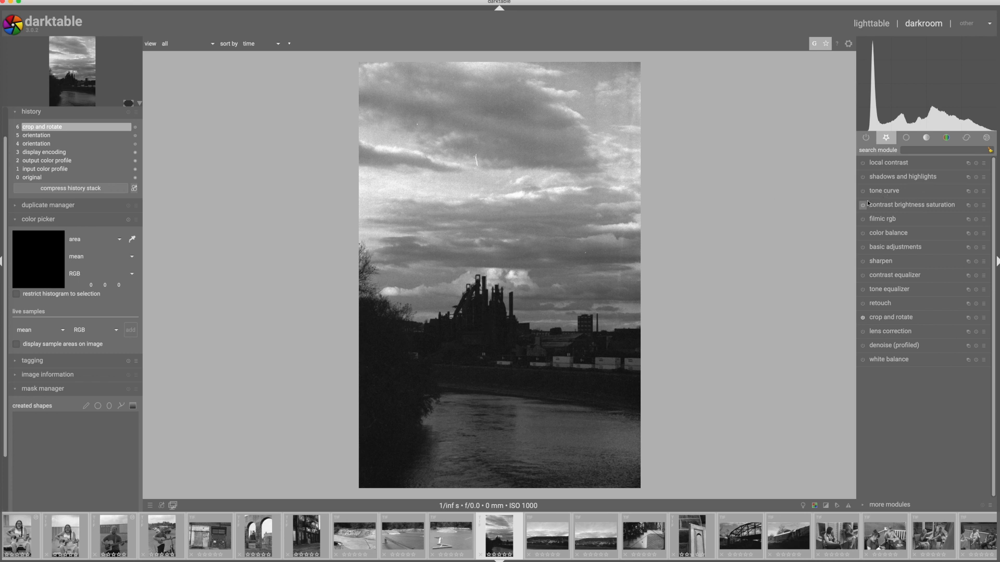
Enable the tone curve on the riverside photo and sample a rectangular area of the upper clouds with its color picker.
left_click(886, 191)
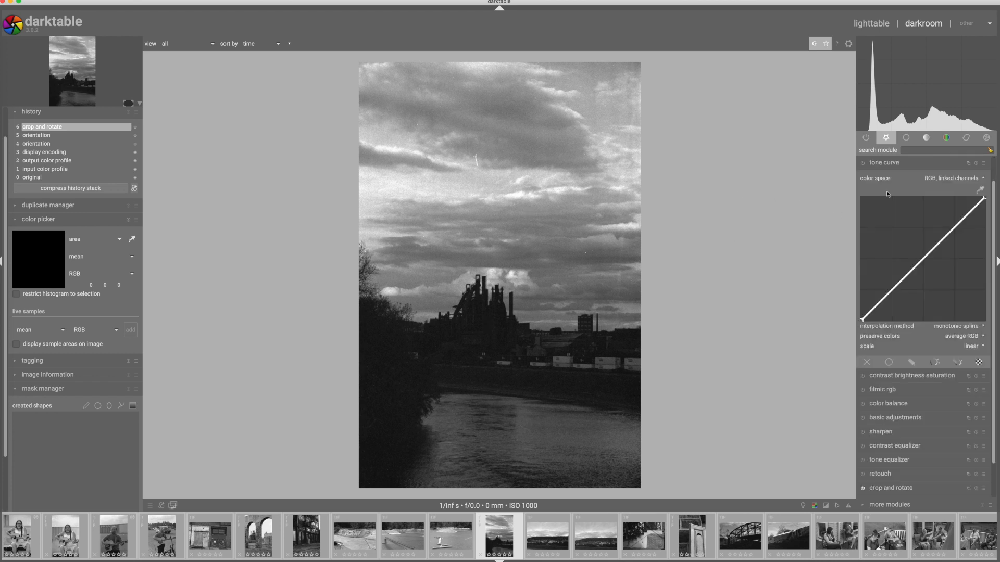
left_click(862, 163)
left_click_drag(862, 320, 864, 321)
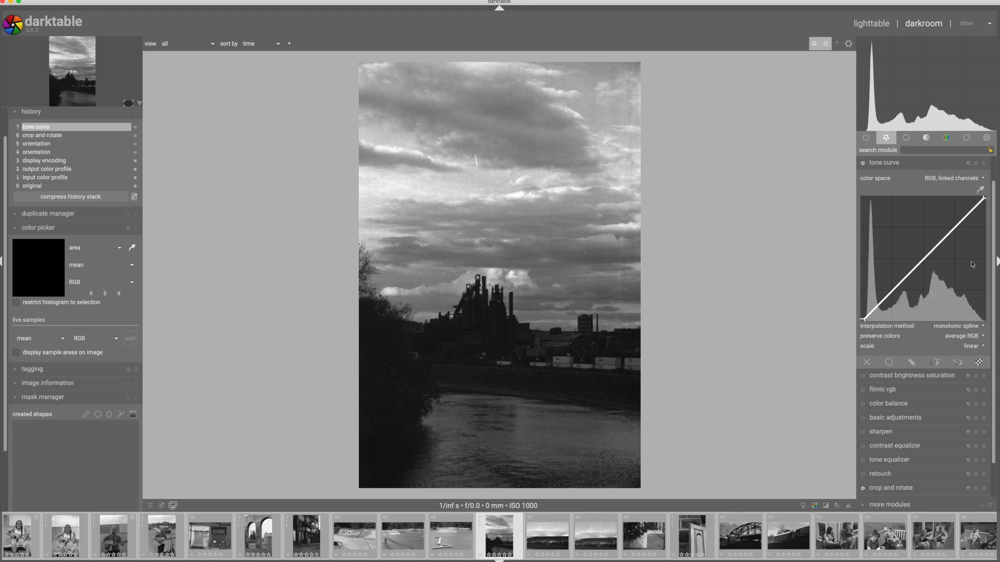
left_click(980, 190)
left_click_drag(474, 116, 530, 183)
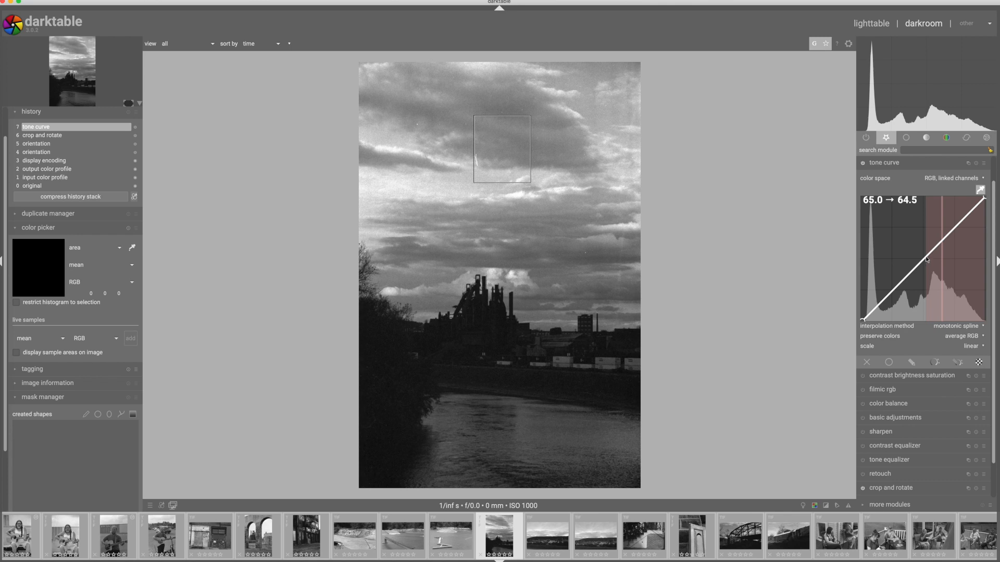
Lower the curve's midtone point, raise the highlights to 75.3 / 82.1, and compare the photo with the tone curve off and on.
left_click_drag(926, 259, 926, 263)
left_click_drag(925, 263, 925, 264)
left_click_drag(955, 231, 955, 219)
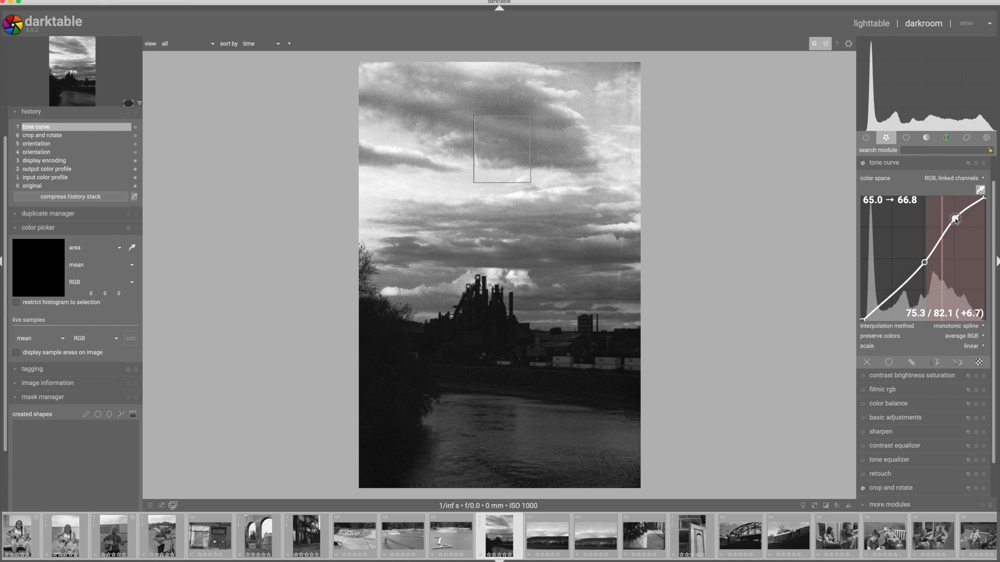
left_click_drag(925, 263, 924, 268)
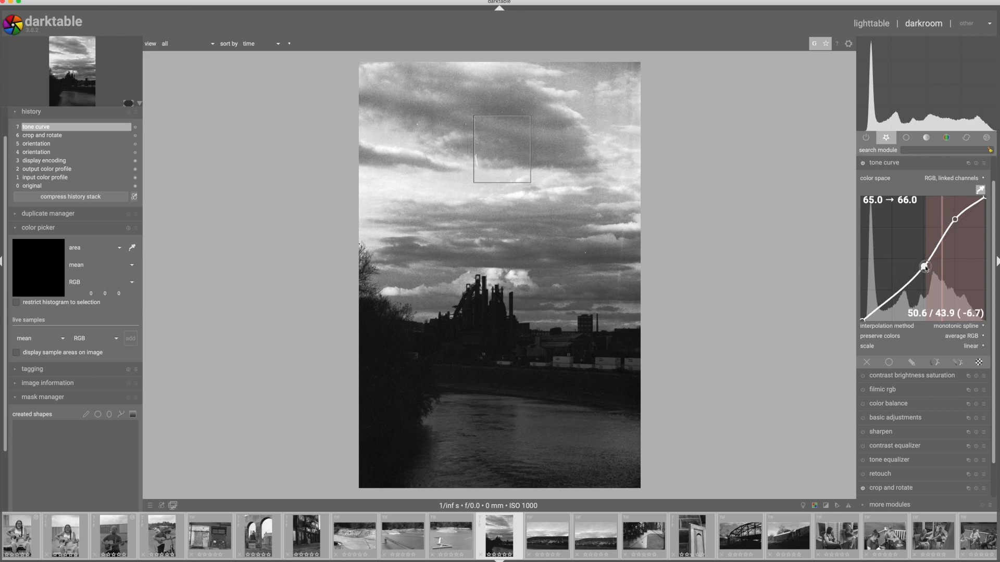
left_click(863, 164)
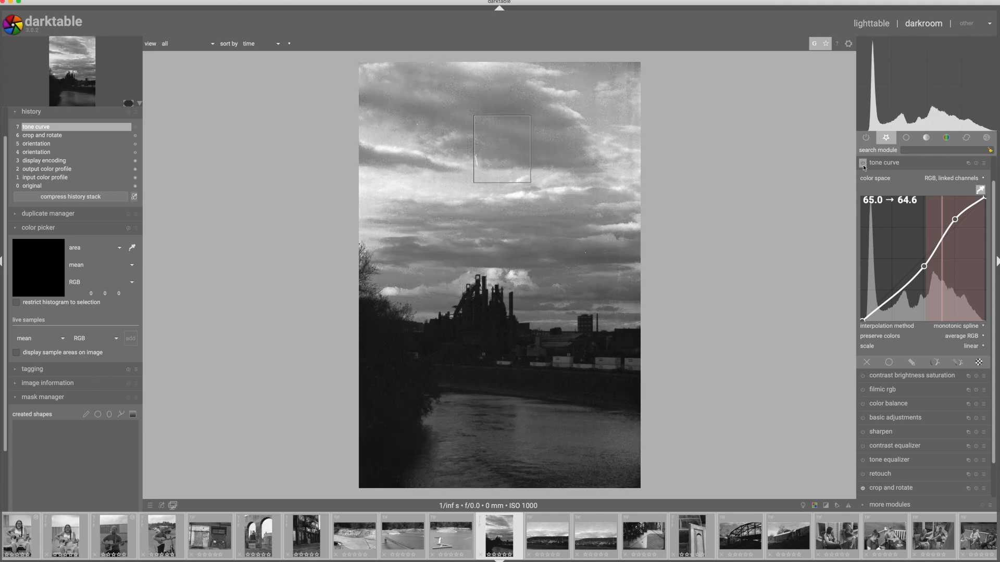
left_click(863, 164)
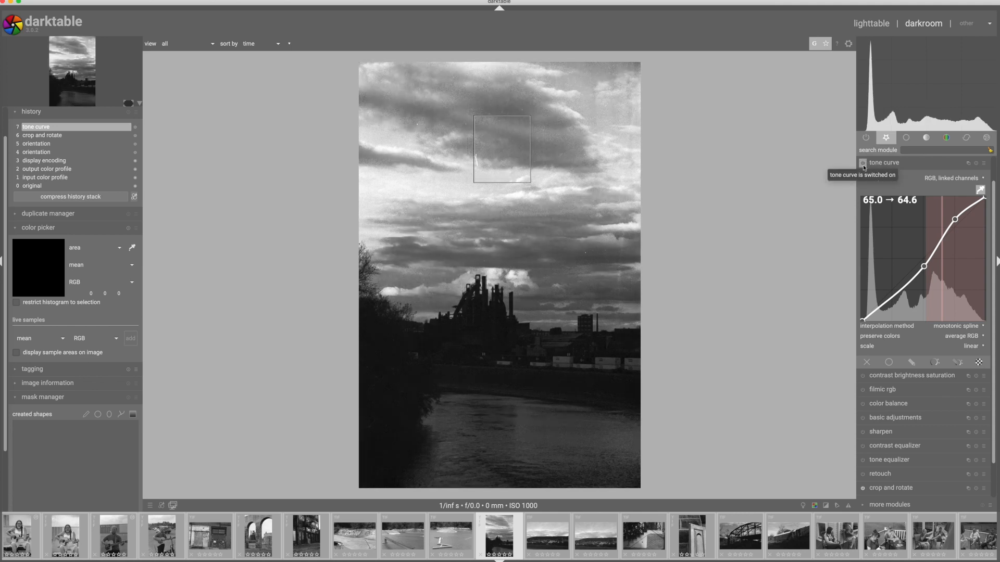
Raise the curve's midtone point slightly and darken the shadows with a point at 12.2 / 9.6.
left_click_drag(923, 266, 926, 261)
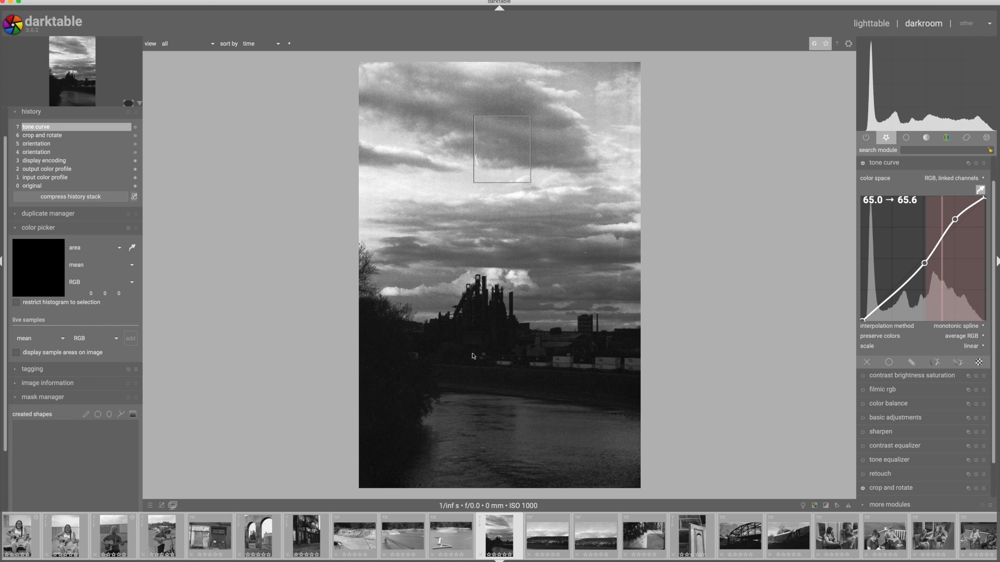
left_click(875, 303)
scroll(875, 303, "up", 3)
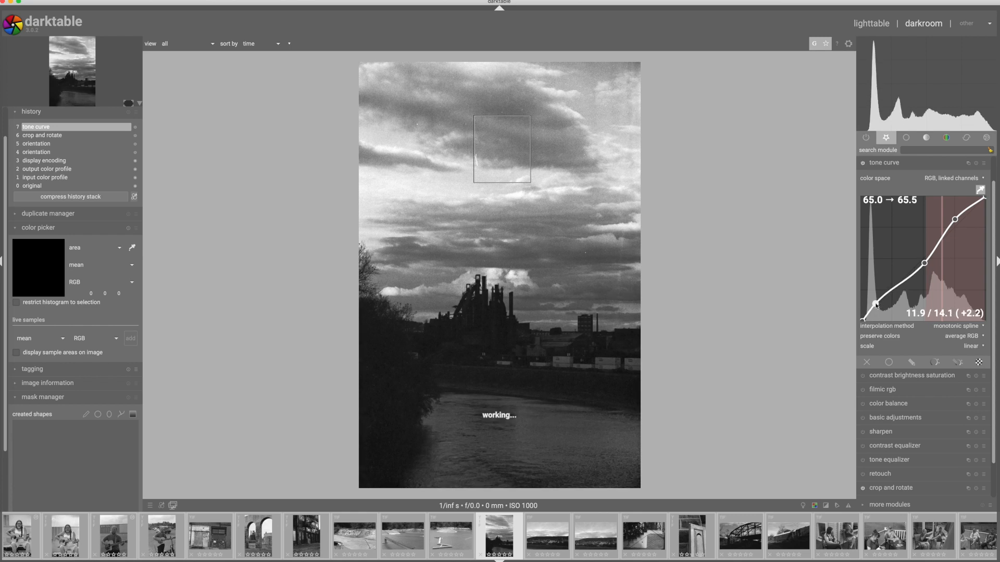
left_click_drag(875, 303, 877, 311)
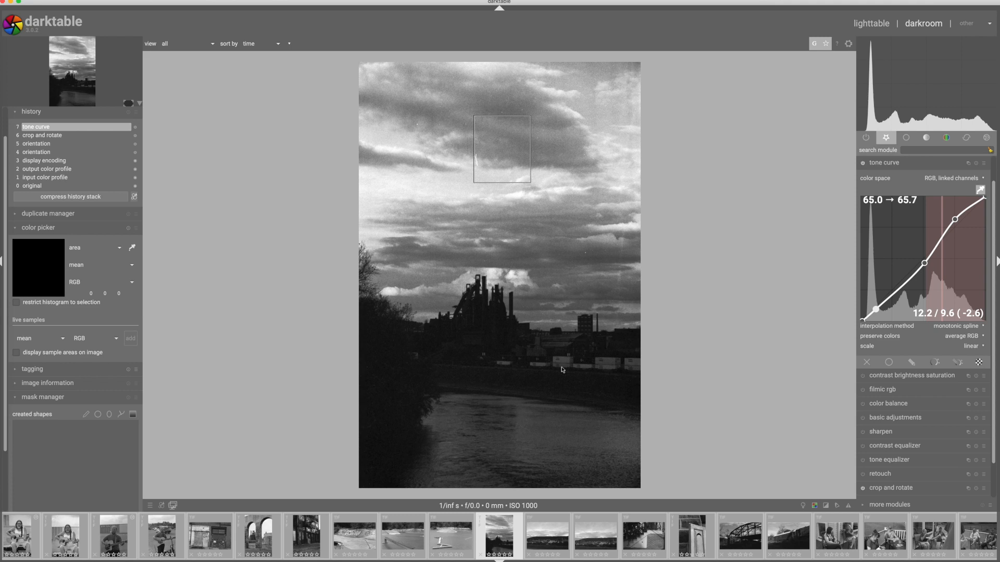
left_click(877, 164)
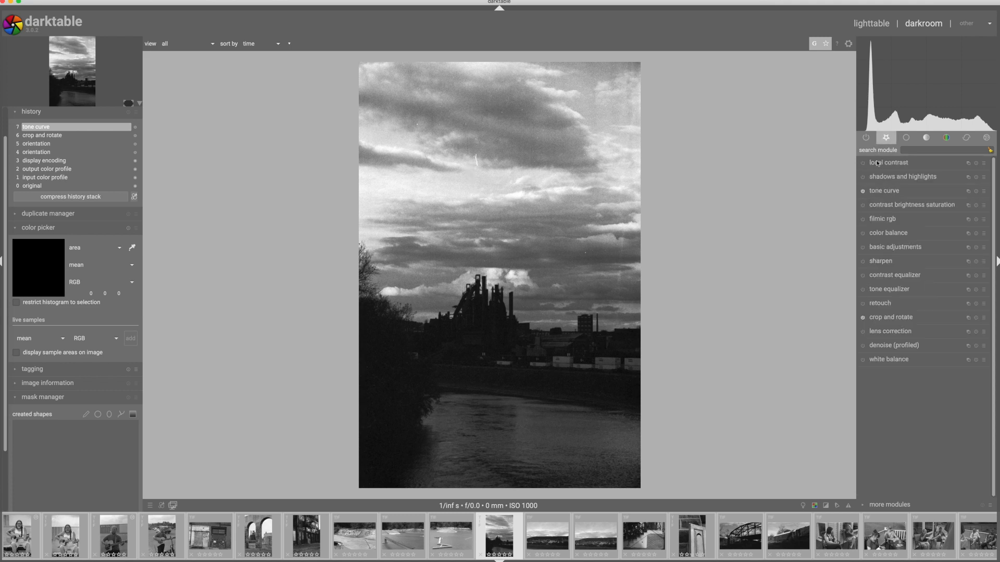
Enable the contrast equalizer, raise the luma curve slightly toward contrasty in the coarse to middle bands, and set the mix to 0.707.
left_click(886, 276)
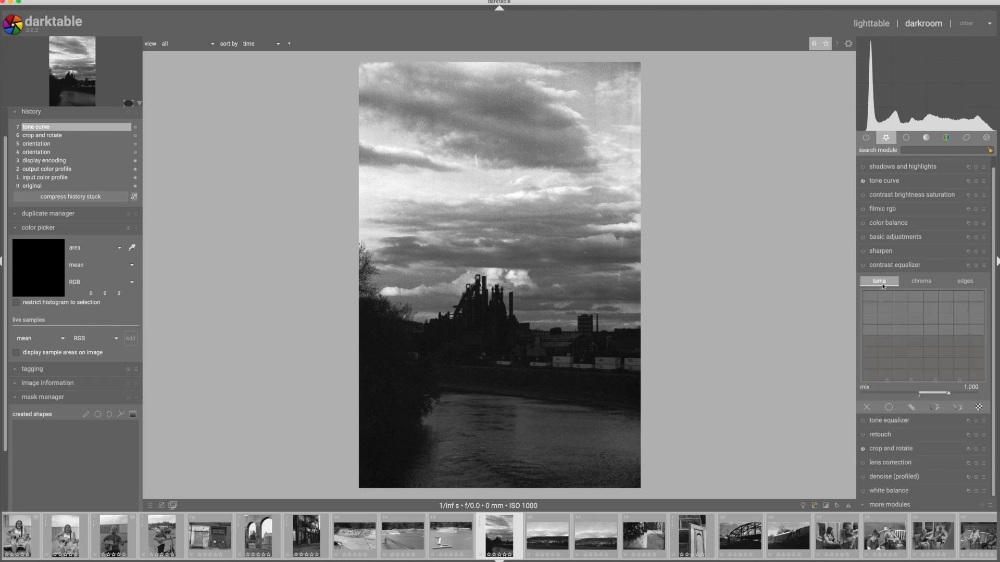
left_click(863, 266)
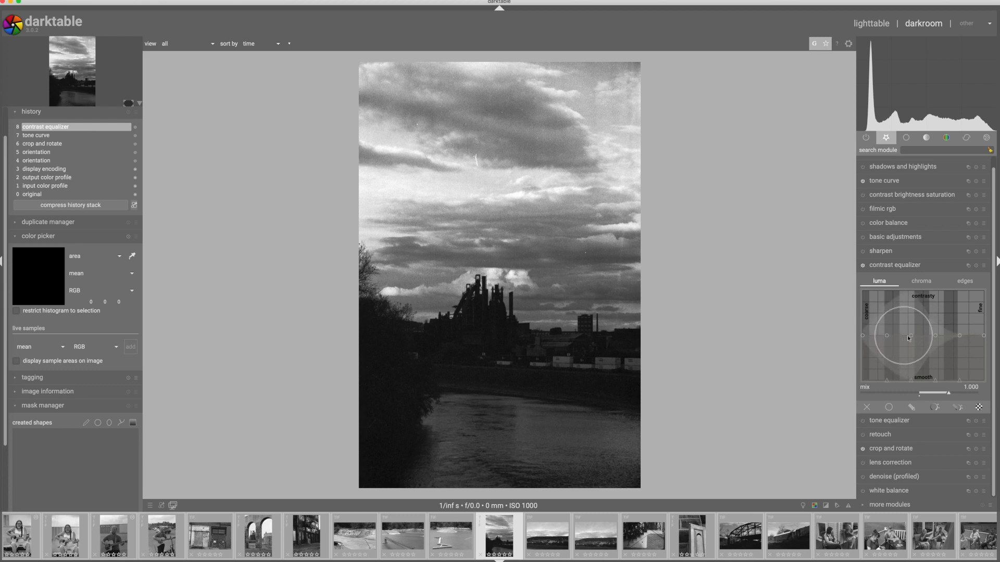
left_click_drag(902, 336, 903, 326)
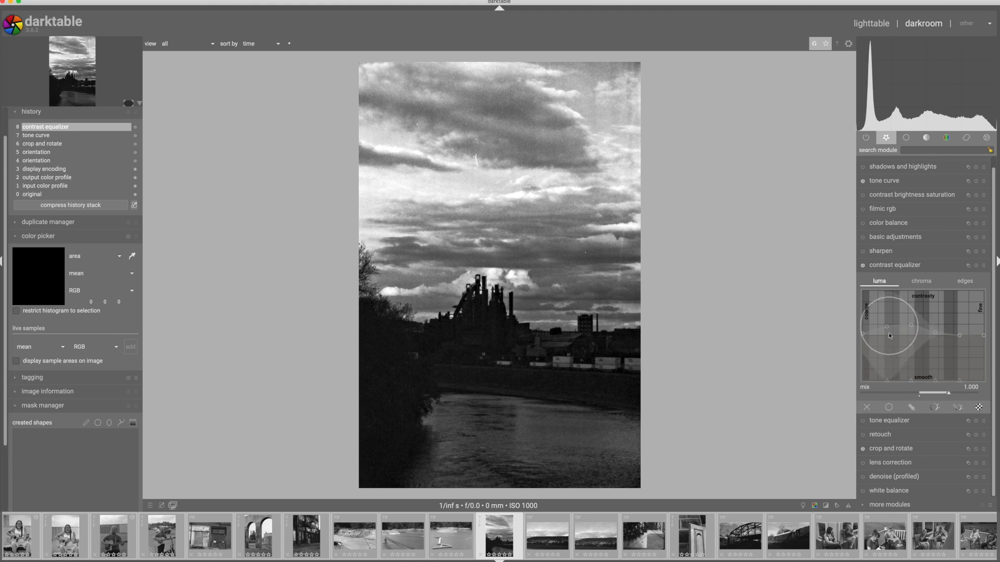
left_click_drag(948, 396, 941, 395)
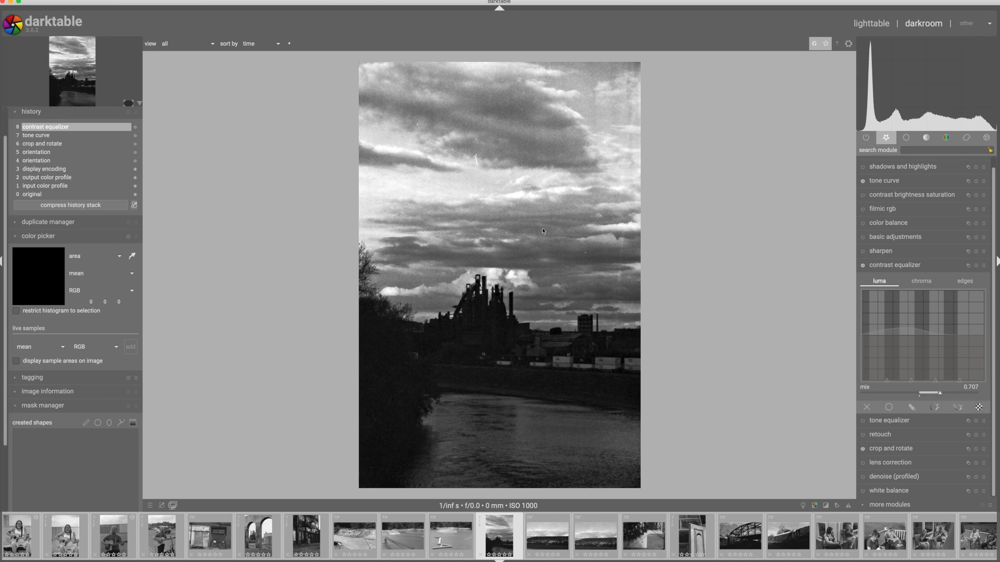
left_click(885, 265)
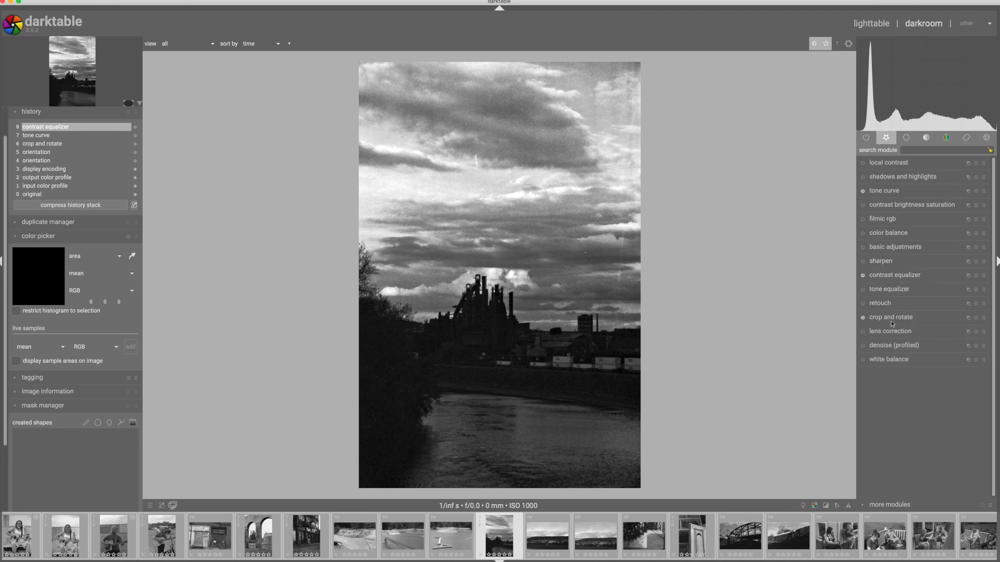
Clone out the white scratch in the upper clouds with a retouch brush stroke.
left_click(878, 304)
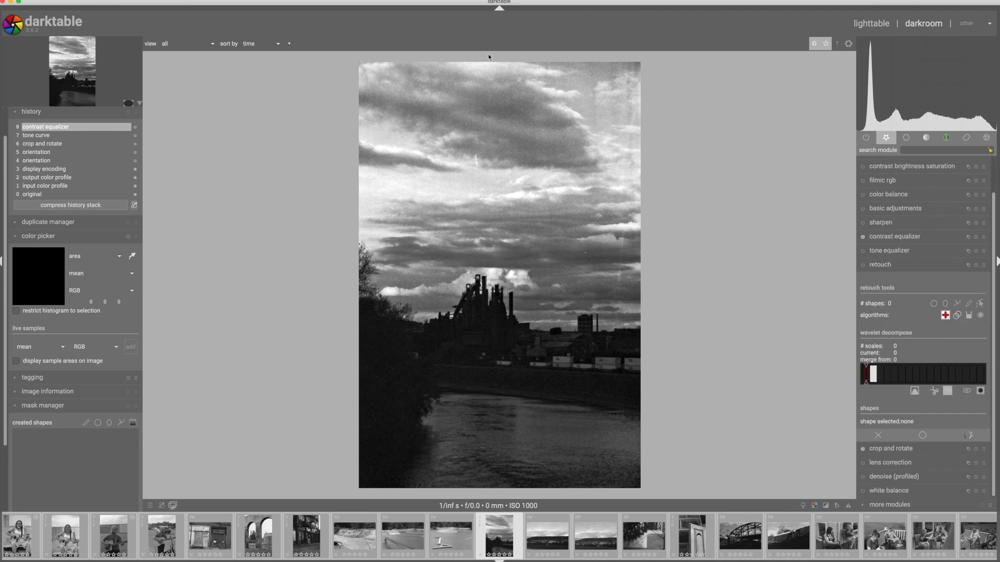
scroll(432, 99, "up", 4)
scroll(433, 100, "up", 4)
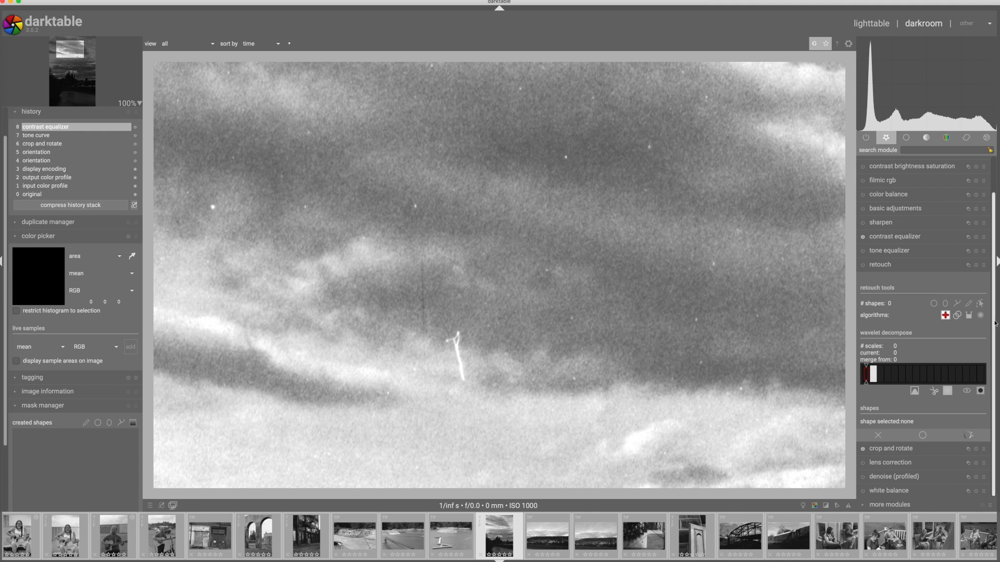
left_click(957, 316)
left_click(968, 303)
left_click_drag(439, 325, 446, 370)
Clone out the white dust spots scattered across the upper clouds with retouch circles.
left_click(934, 304, "ctrl")
left_click(572, 318)
left_click(713, 264)
left_click(649, 146)
left_click(566, 157)
left_click(305, 207)
left_click(212, 207)
left_click(309, 133)
left_click(519, 88)
left_click(593, 97)
left_click(741, 389)
left_click(574, 379)
Clone along a short vertical line in the upper sky with another retouch brush stroke.
left_click_drag(70, 49, 62, 45)
left_click(968, 303)
left_click_drag(603, 368, 606, 442)
Clone out the dust spots in the middle band of clouds with retouch circles.
left_click_drag(62, 44, 81, 46)
left_click(499, 276)
left_click(933, 304, "ctrl")
left_click(752, 193)
scroll(703, 294, "down", 5)
scroll(703, 294, "up", 5)
left_click(934, 304, "ctrl")
left_click(751, 389)
left_click(806, 386)
left_click(611, 404)
left_click(299, 432)
left_click(457, 342)
left_click(616, 260)
left_click(609, 204)
left_click(342, 238)
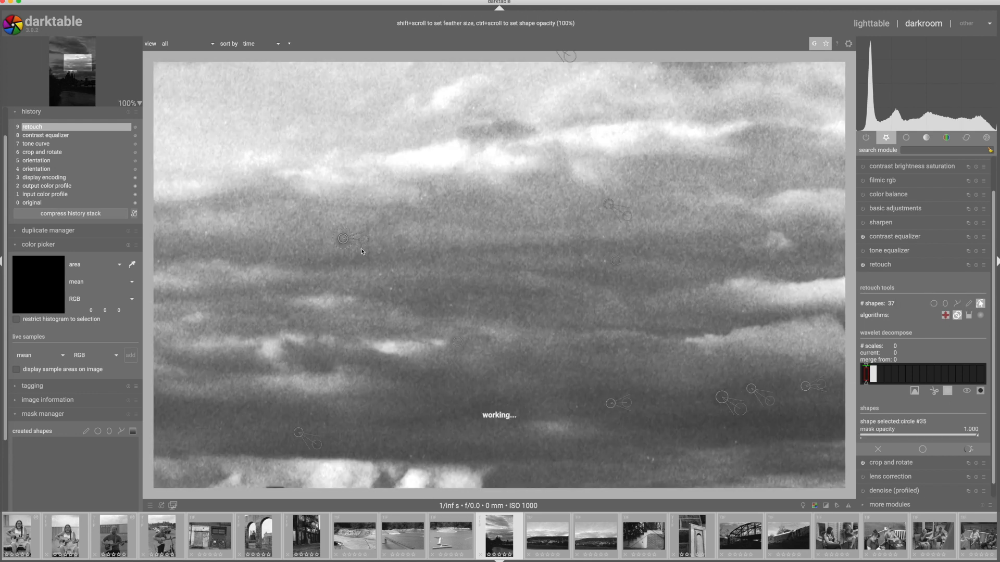
Clone out dust spots in the sky above the factory with circles, and finish retouching.
scroll(362, 251, "down", 3)
scroll(264, 281, "up", 3)
left_click_drag(263, 281, 420, 154)
left_click(933, 303, "ctrl")
left_click(366, 120)
left_click(672, 301)
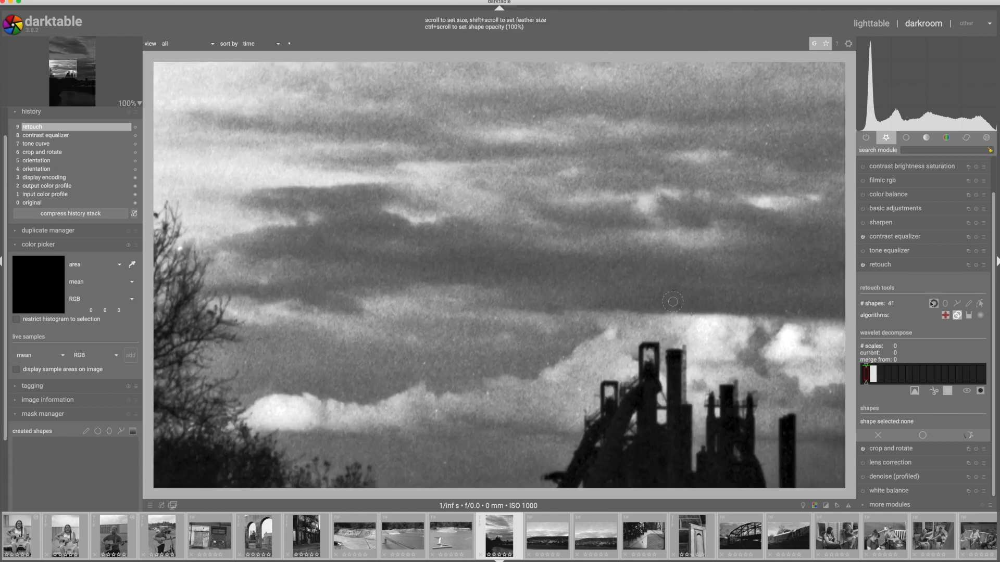
left_click(880, 264)
scroll(547, 301, "down", 6)
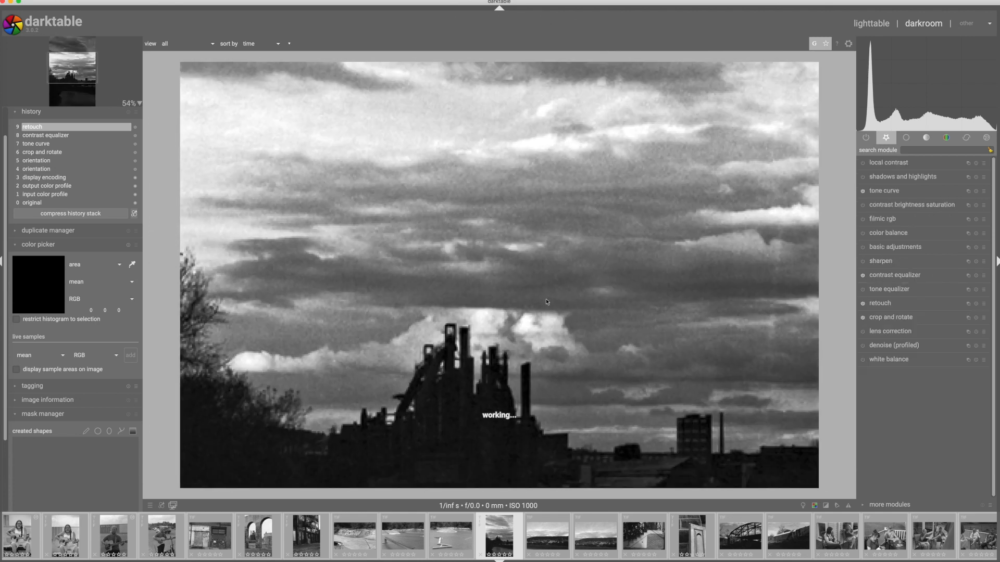
scroll(547, 302, "down", 4)
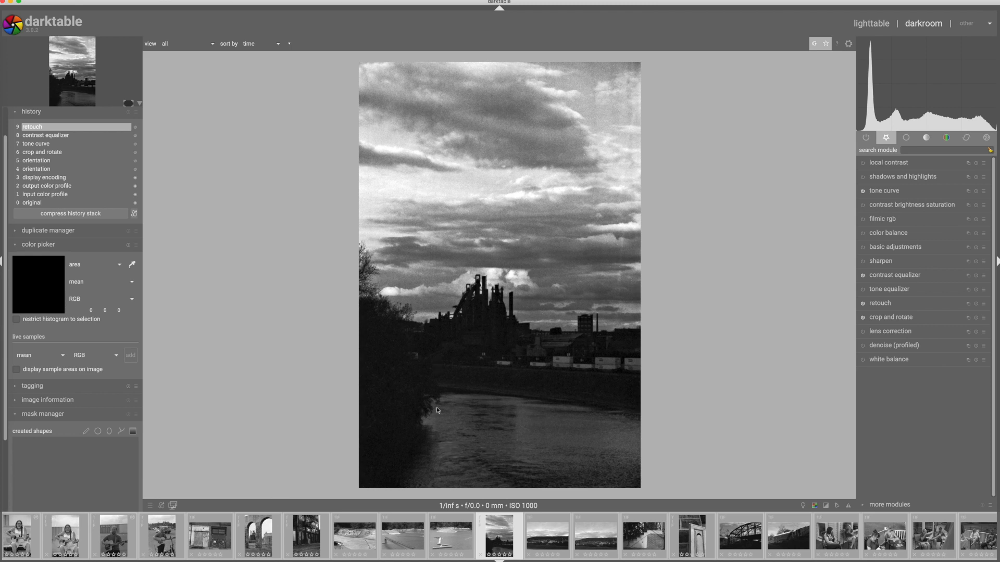
Check the dark river area up close and raise the exposure in basic adjustments to 1.31 EV.
middle_click(458, 479)
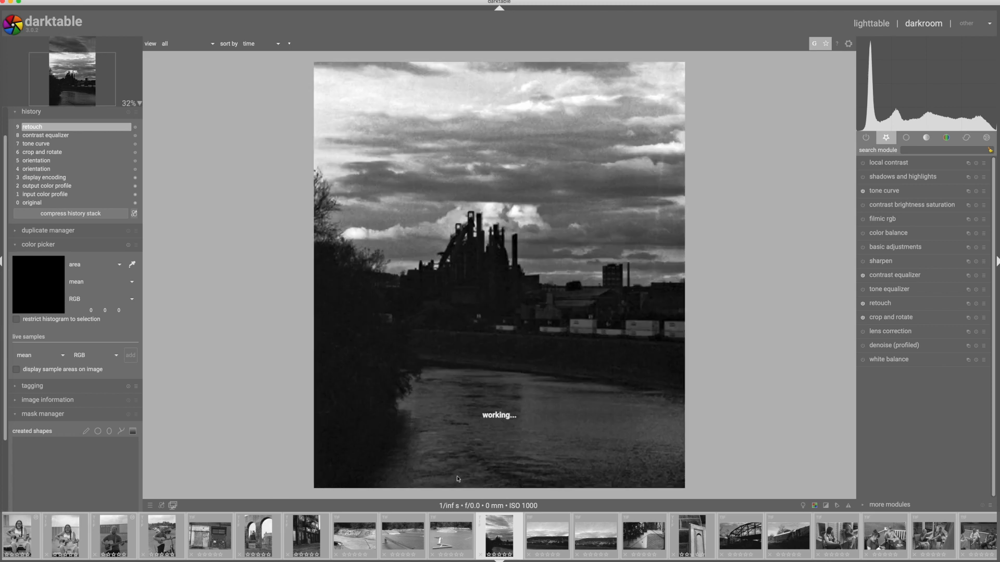
scroll(458, 479, "up", 1)
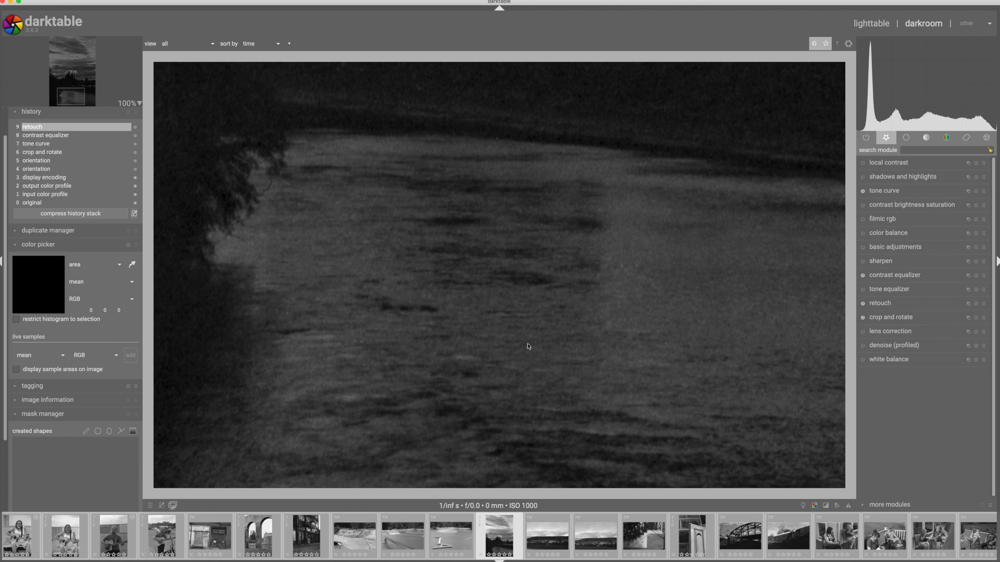
scroll(527, 346, "down", 1)
scroll(527, 346, "down", 3)
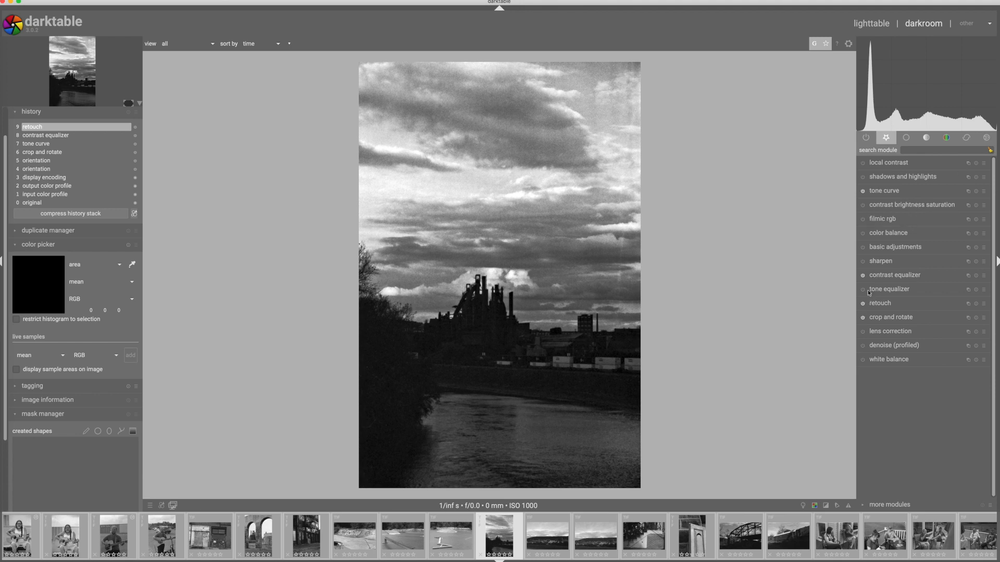
left_click(896, 248)
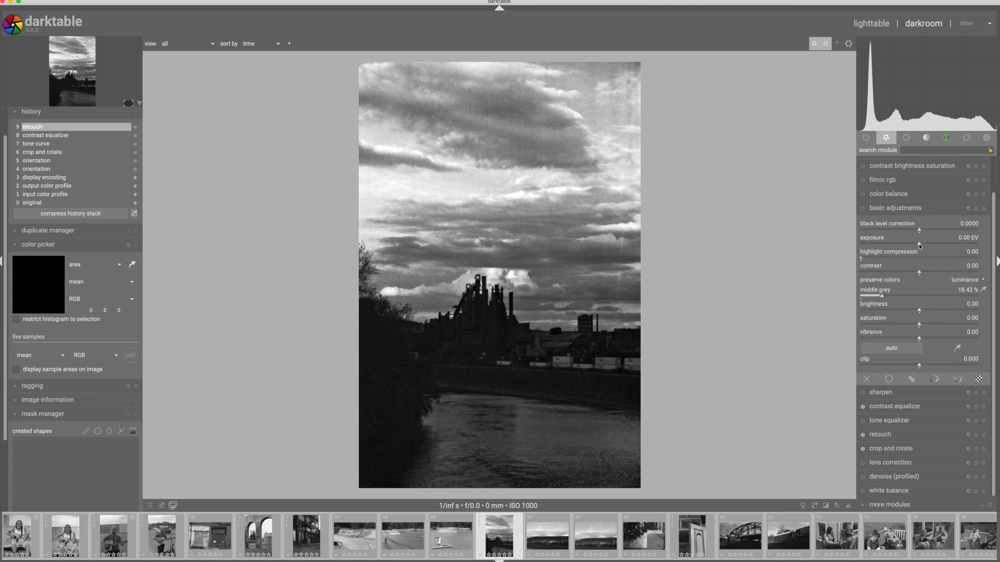
left_click_drag(919, 244, 939, 244)
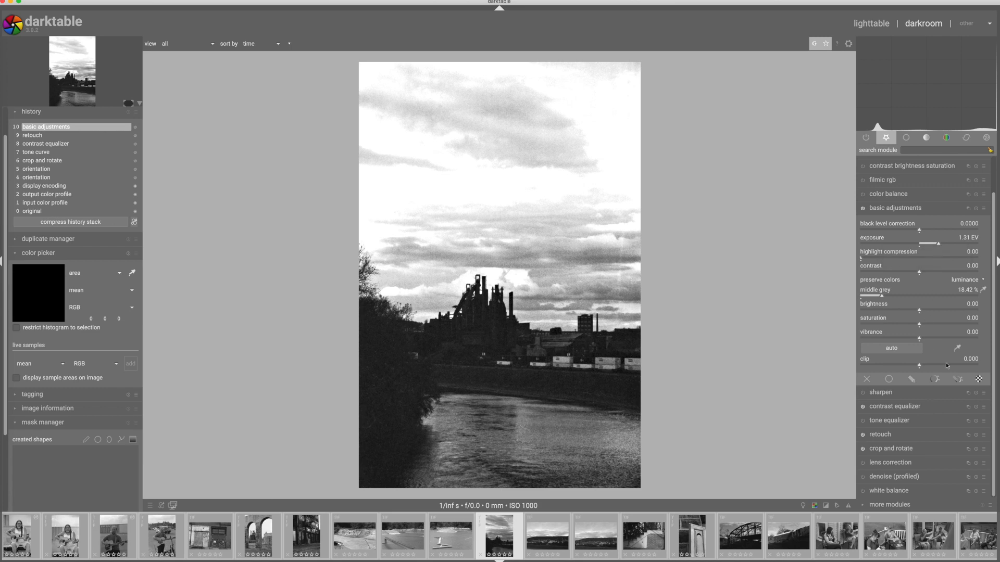
Limit the basic adjustments to the river with a drawn path mask along the far bank, the tree line and the photo's lower edge.
left_click(912, 380)
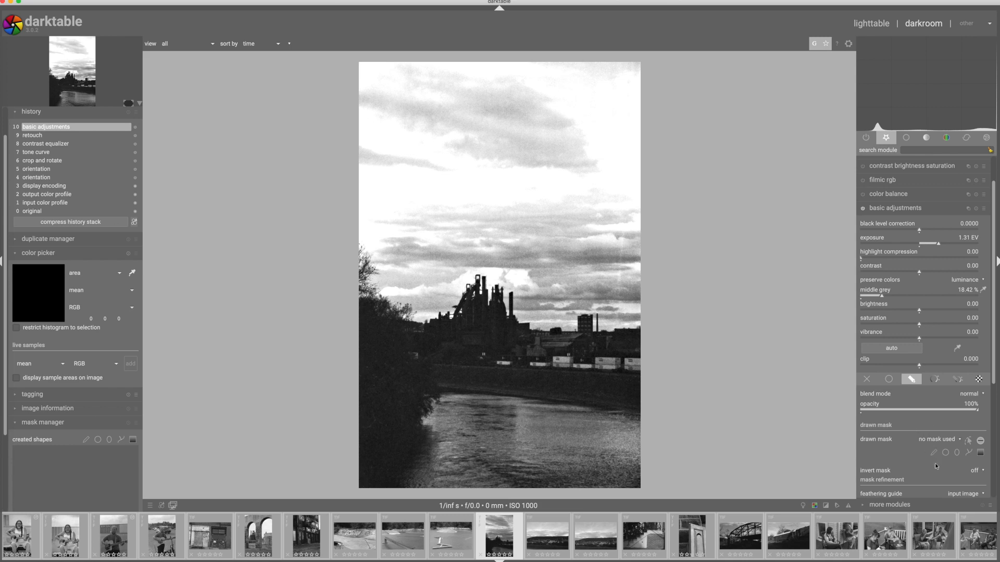
left_click(968, 452)
left_click(639, 405)
left_click(437, 380)
left_click(421, 415)
left_click(390, 477)
left_click(367, 489)
left_click(646, 489)
right_click(646, 489)
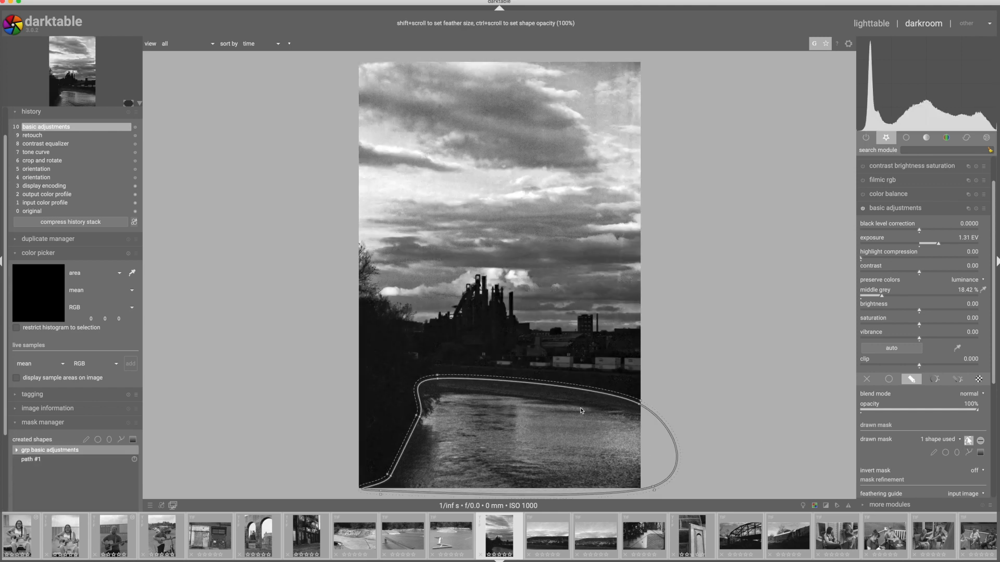
Adjust the river mask's size and move its upper edge slightly down toward the waterline.
scroll(580, 411, "down", 3)
scroll(580, 411, "up", 5)
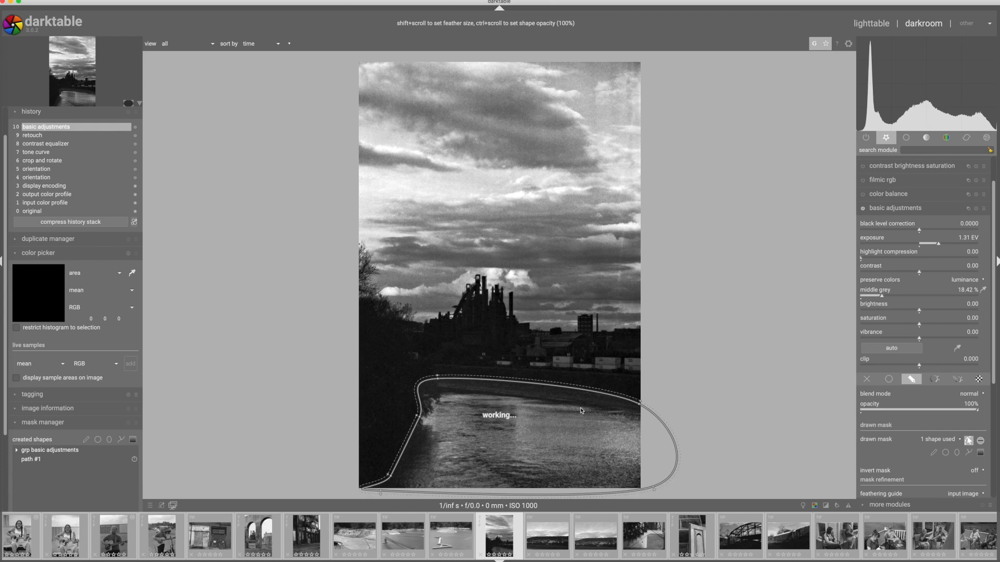
scroll(580, 411, "up", 2)
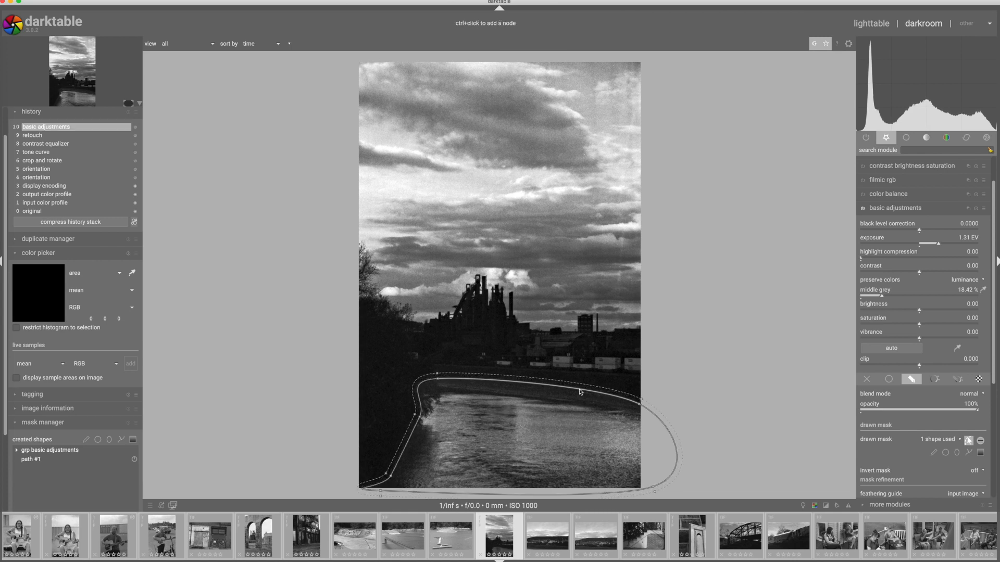
left_click_drag(574, 393, 580, 396)
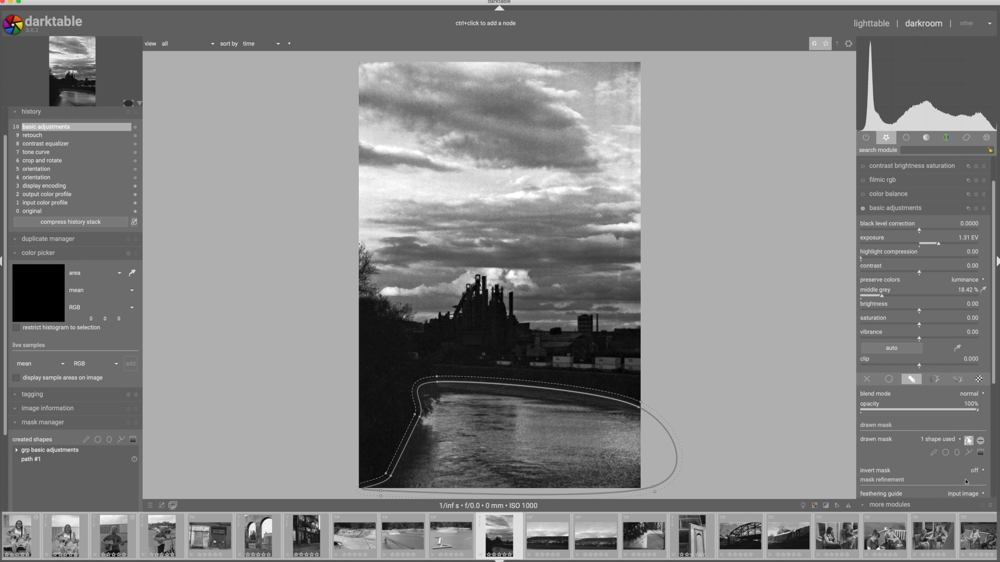
Refine the river mask with a feathering radius of 62.9 and a mask blur of 7.1, checking its overlay, and hide the path outline.
scroll(991, 380, "down", 5)
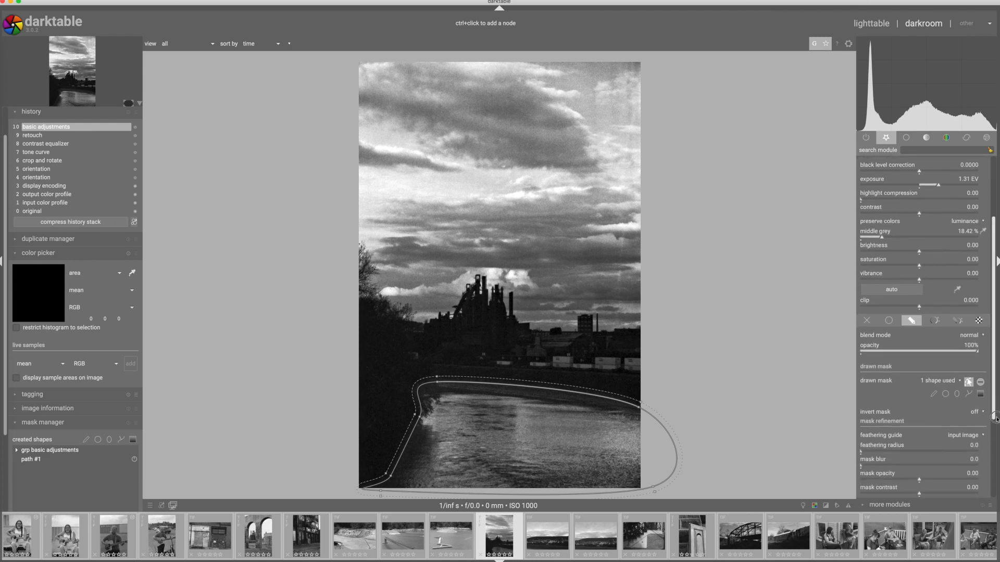
left_click_drag(860, 427, 867, 440)
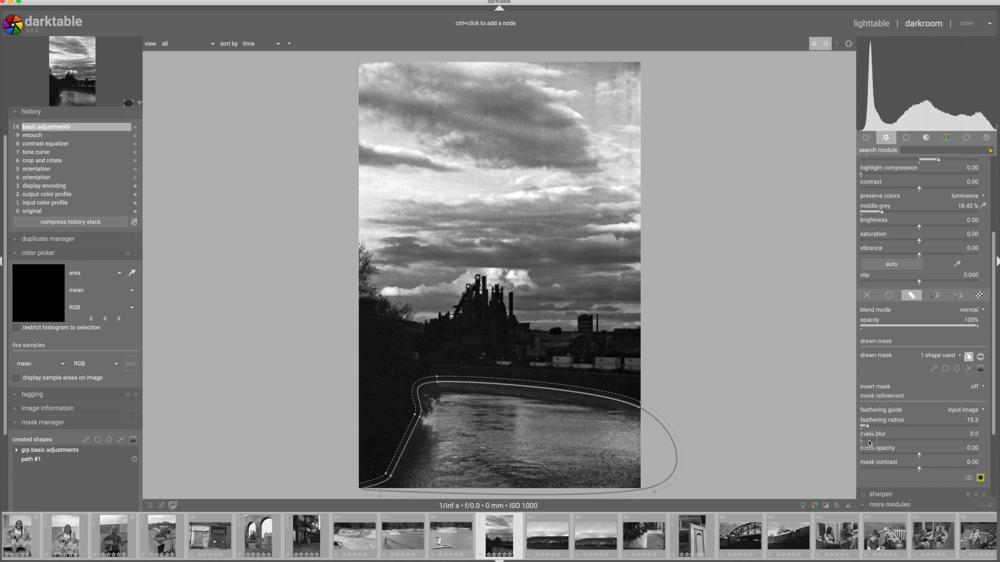
left_click(981, 478)
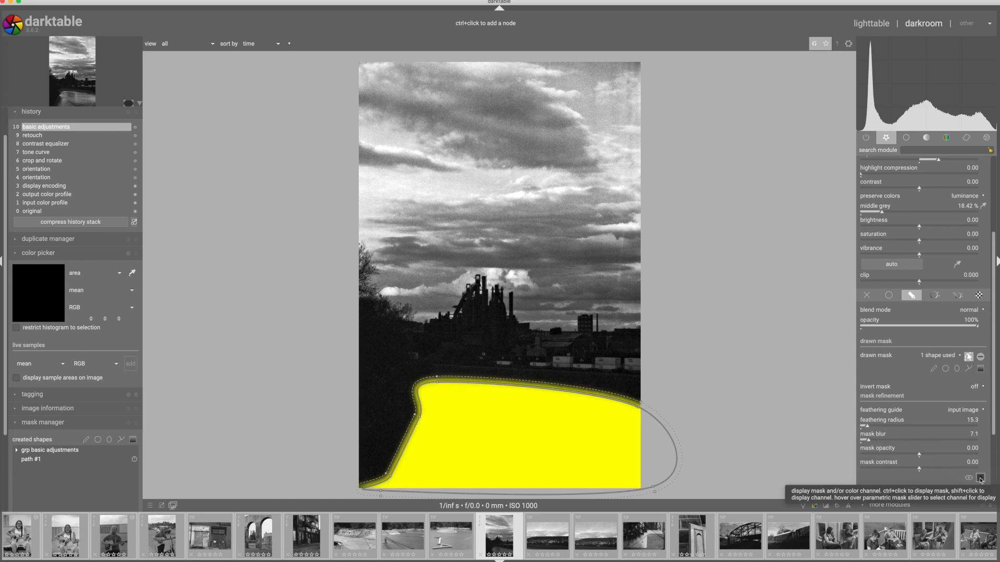
left_click_drag(868, 426, 892, 428)
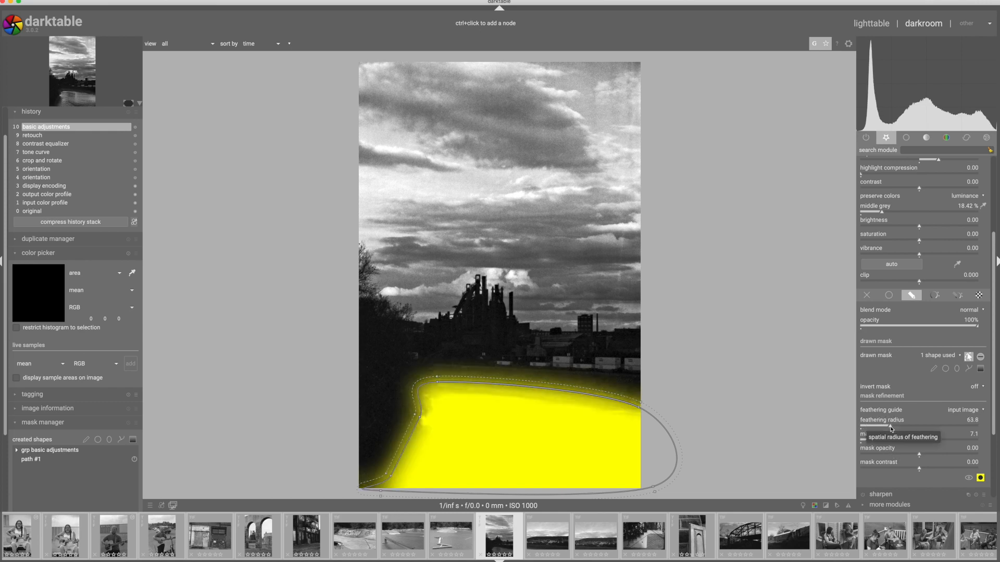
left_click(890, 428)
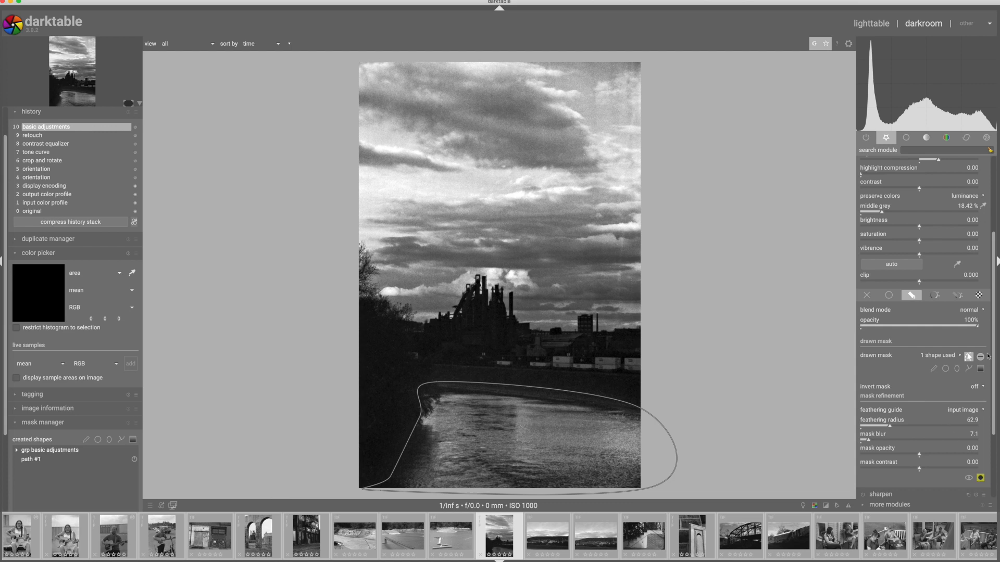
left_click(969, 358)
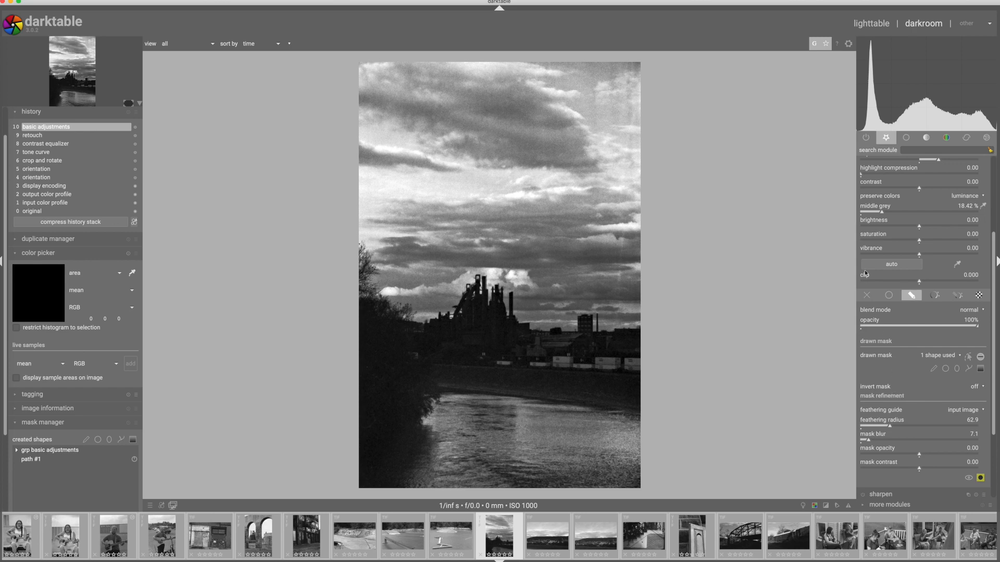
Compare the river's brightness with the basic adjustments off and on.
scroll(886, 237, "up", 4)
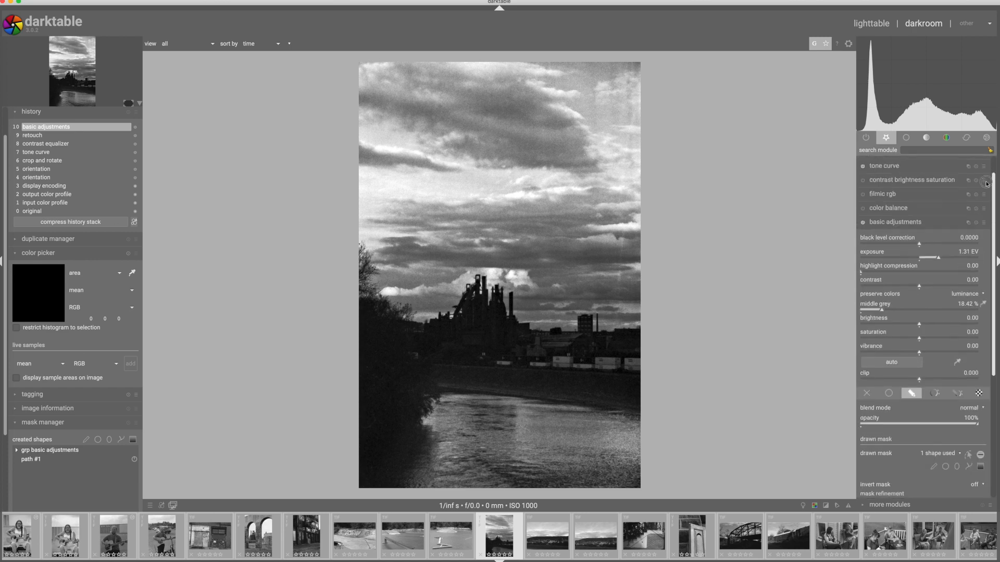
left_click(862, 236)
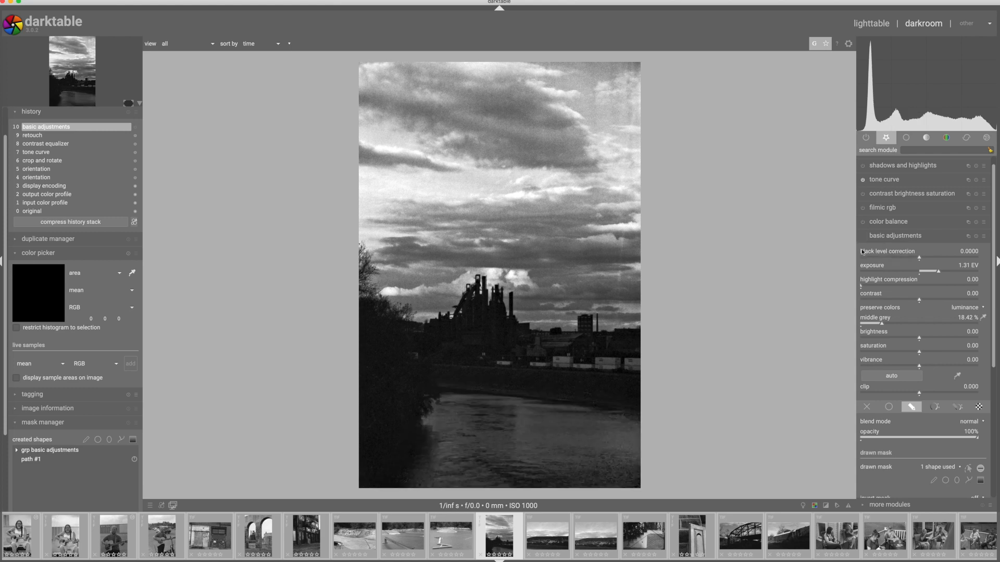
left_click(862, 237)
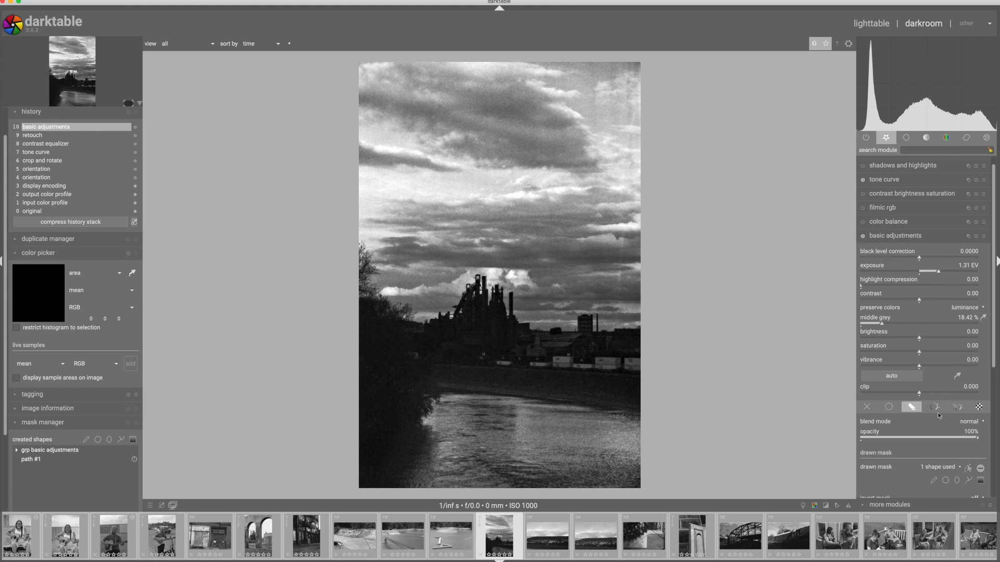
Move the river mask's upper edge and tree-side corner closer to the water, and compare the photo with basic adjustments off and on.
left_click(967, 469)
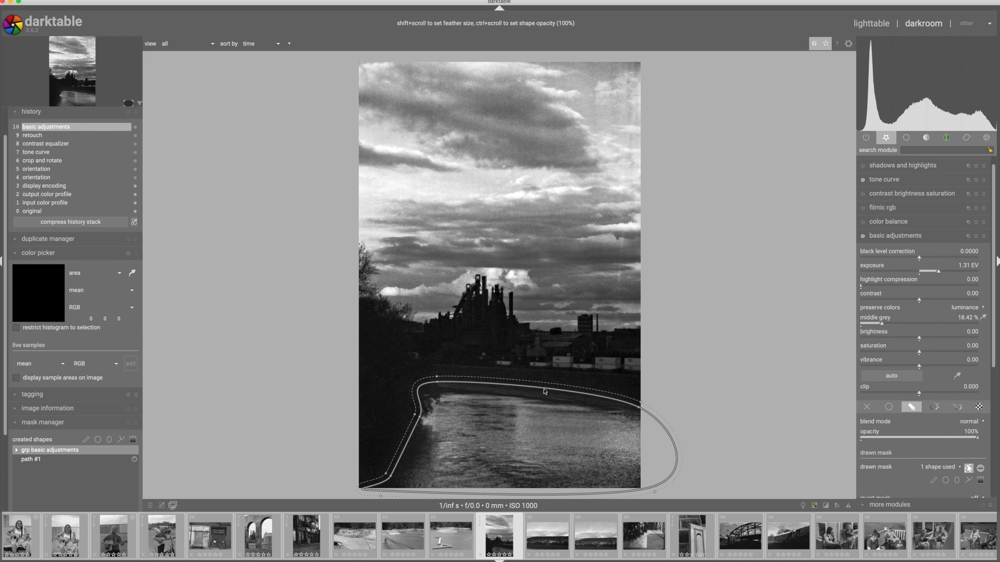
left_click_drag(542, 390, 540, 397)
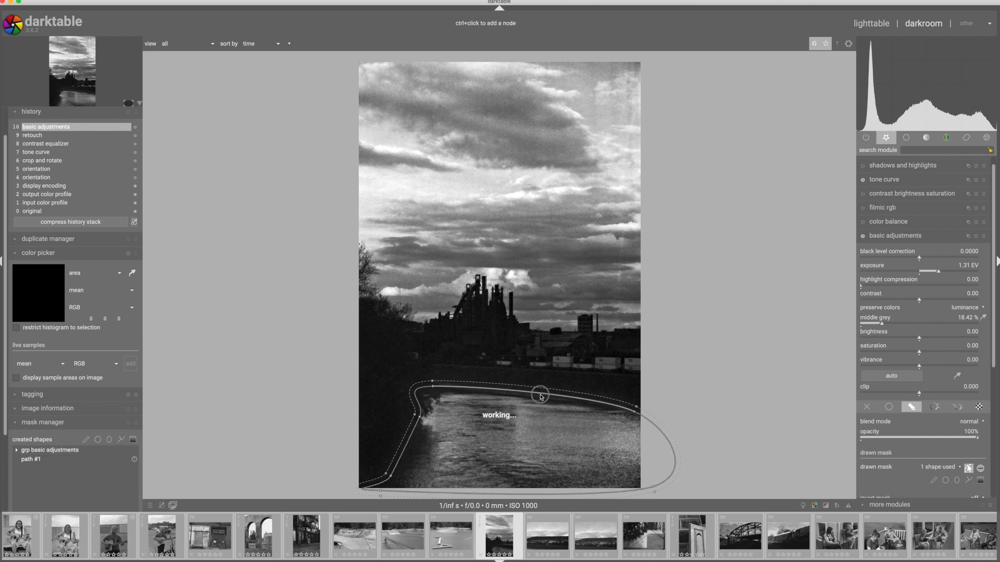
left_click_drag(416, 396, 419, 398)
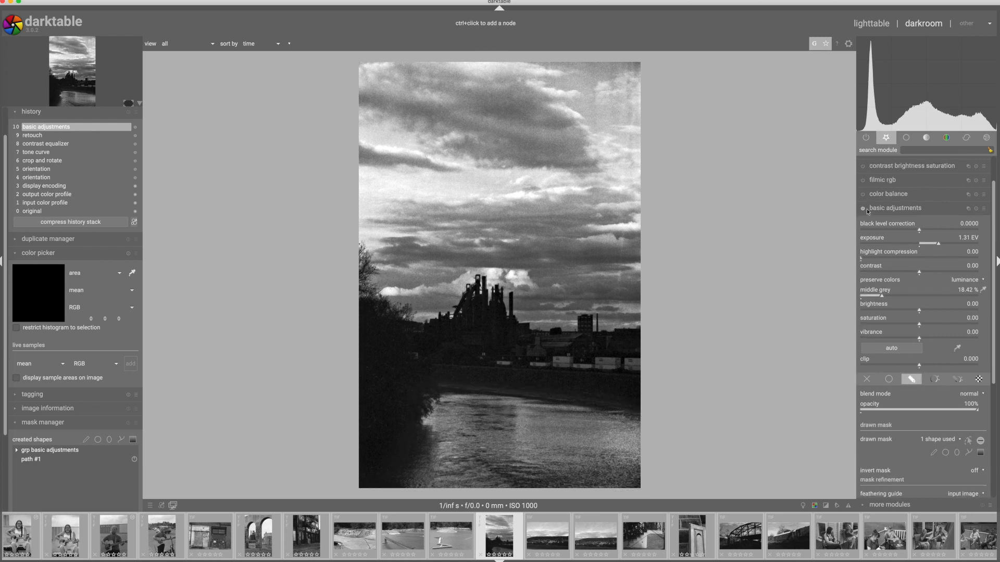
left_click(862, 209)
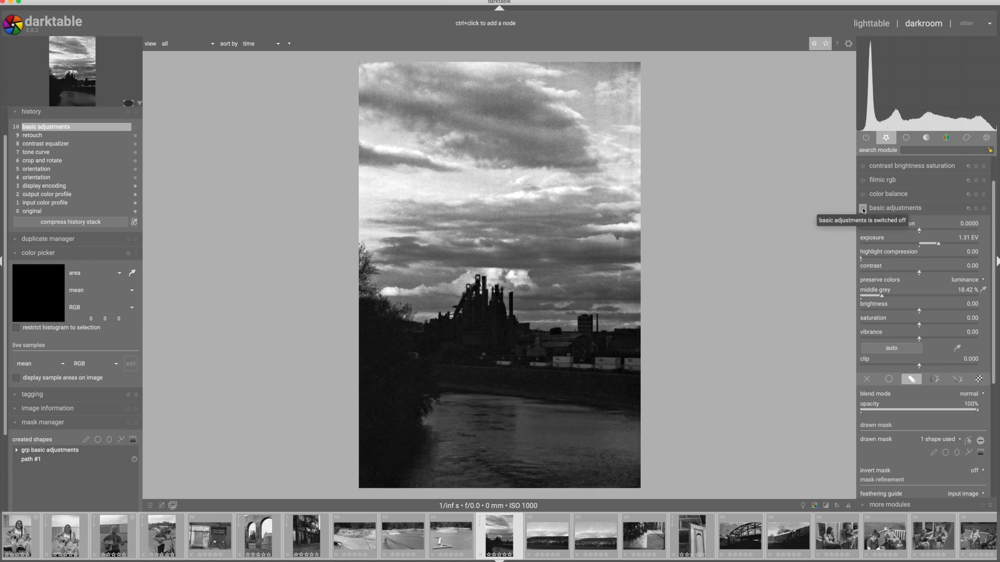
left_click(863, 209)
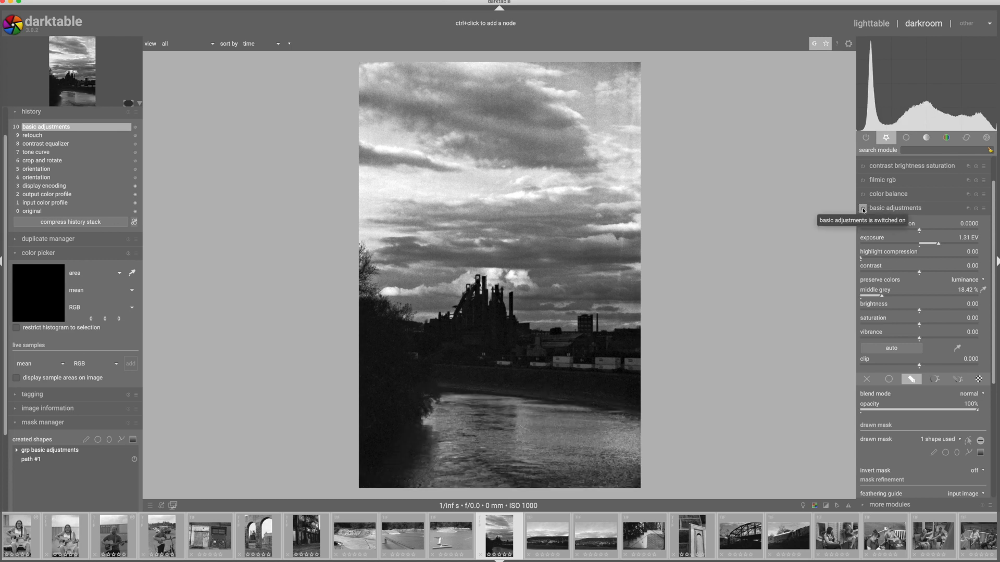
left_click(894, 210)
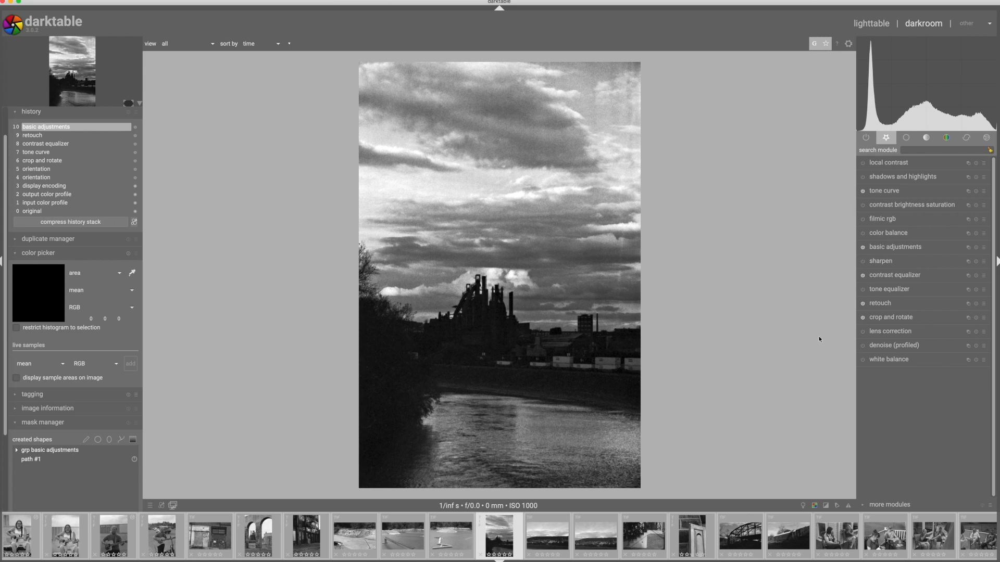
Return to the lighttable and look over the film roll's thumbnails.
left_click(878, 24)
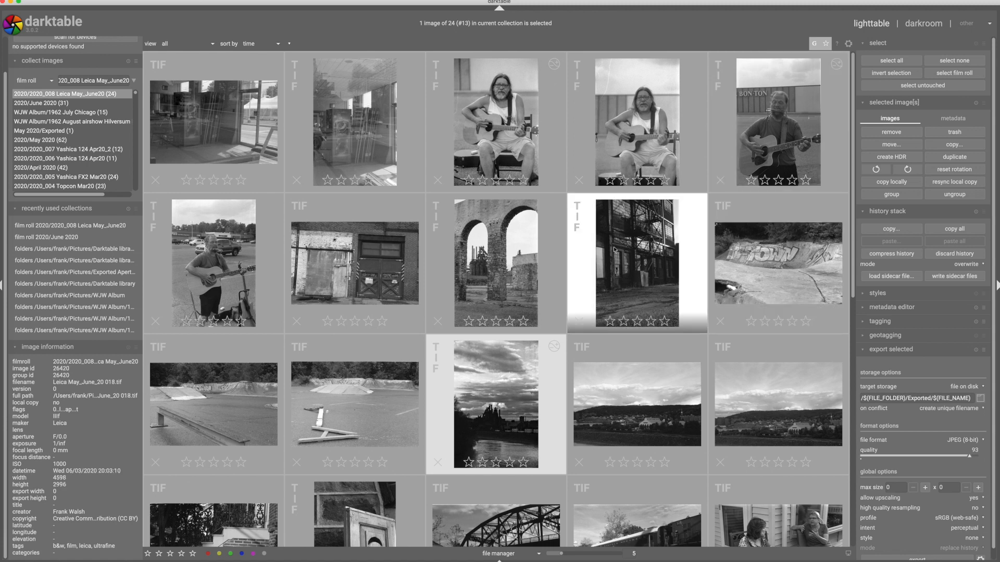
scroll(614, 250, "down", 4)
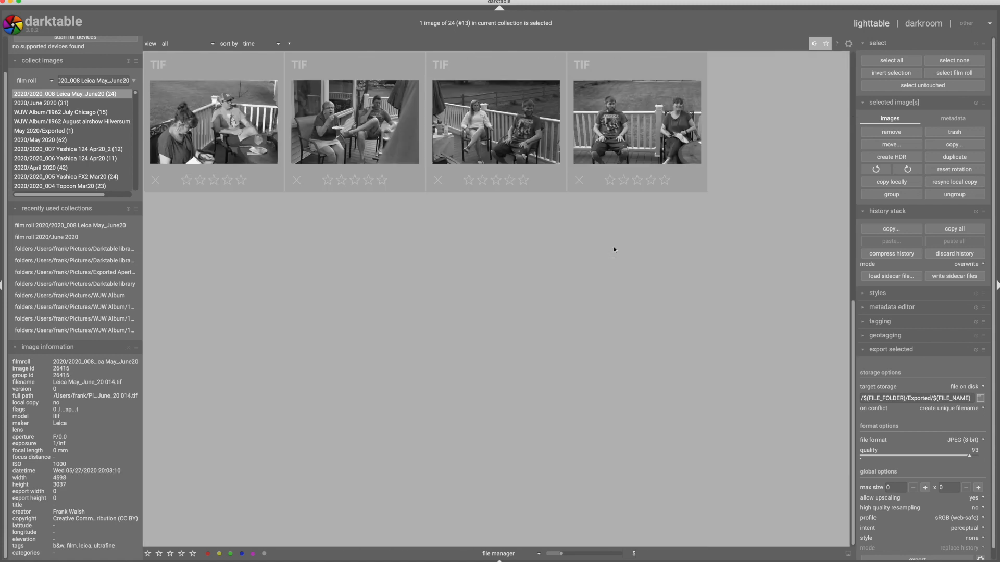
scroll(613, 249, "up", 1)
scroll(614, 250, "up", 3)
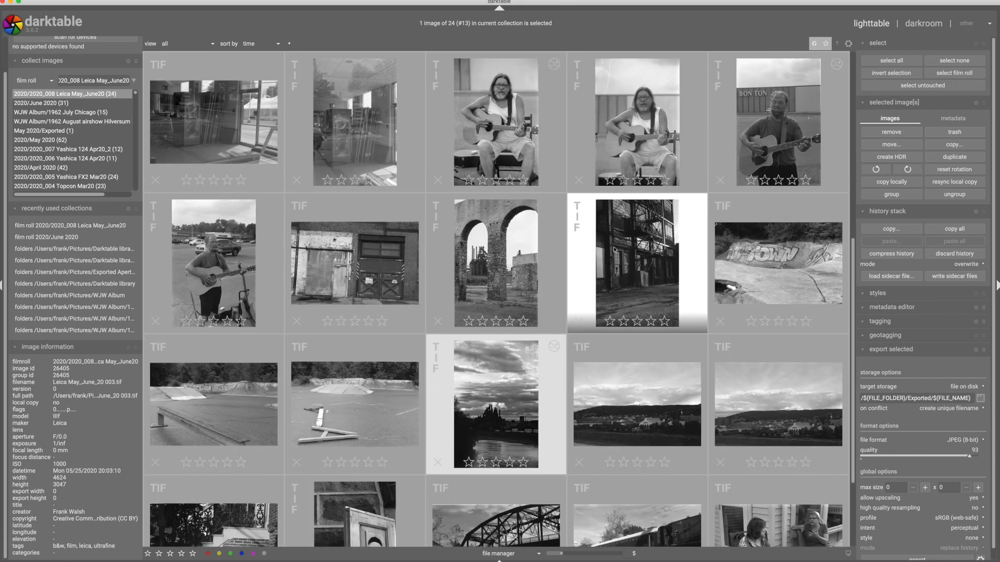